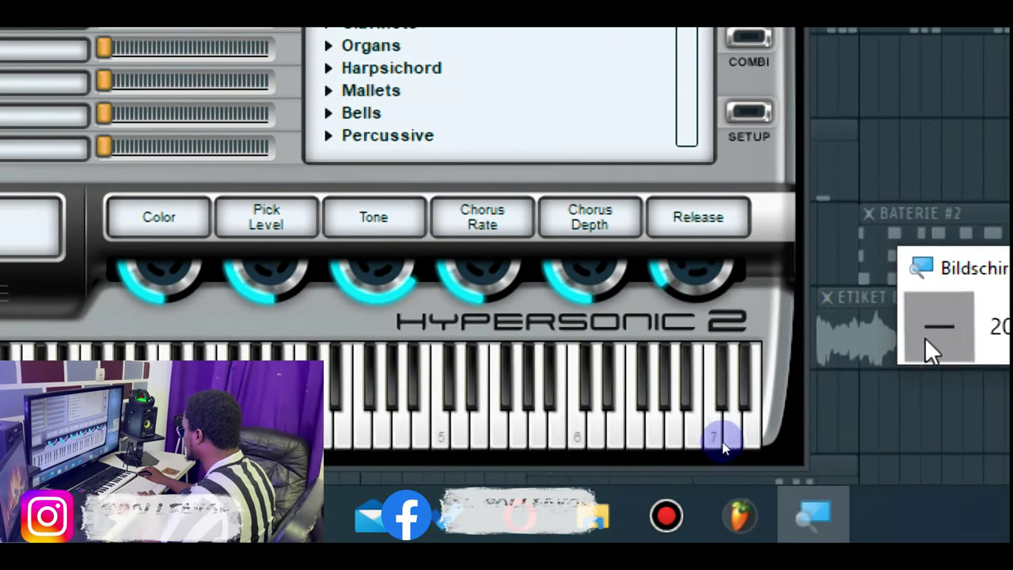
Reset the screen magnification to 100% and minimize the magnifier window
{"action": "left_click", "coordinate": [720, 445]}
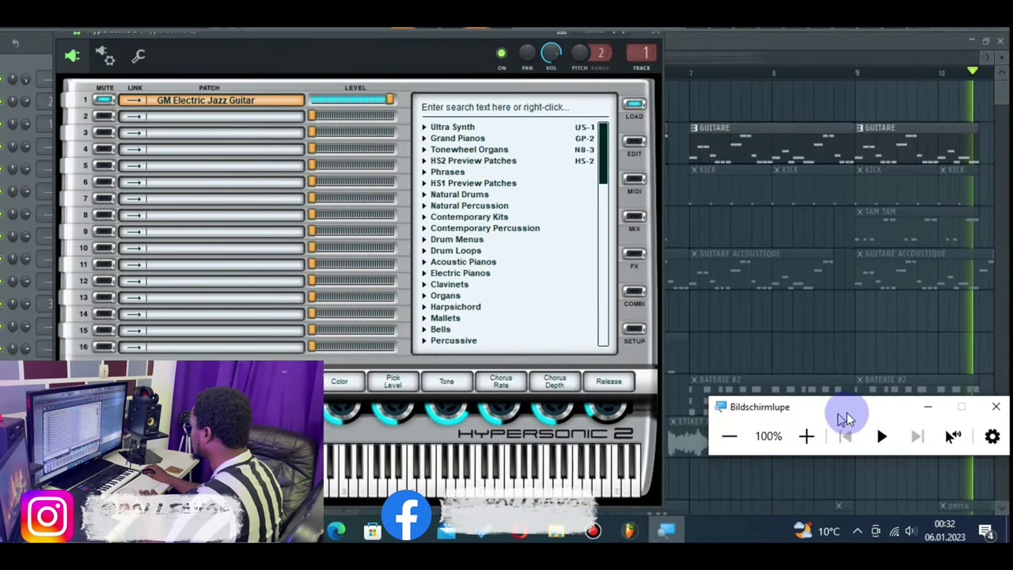
{"action": "left_click", "coordinate": [925, 406]}
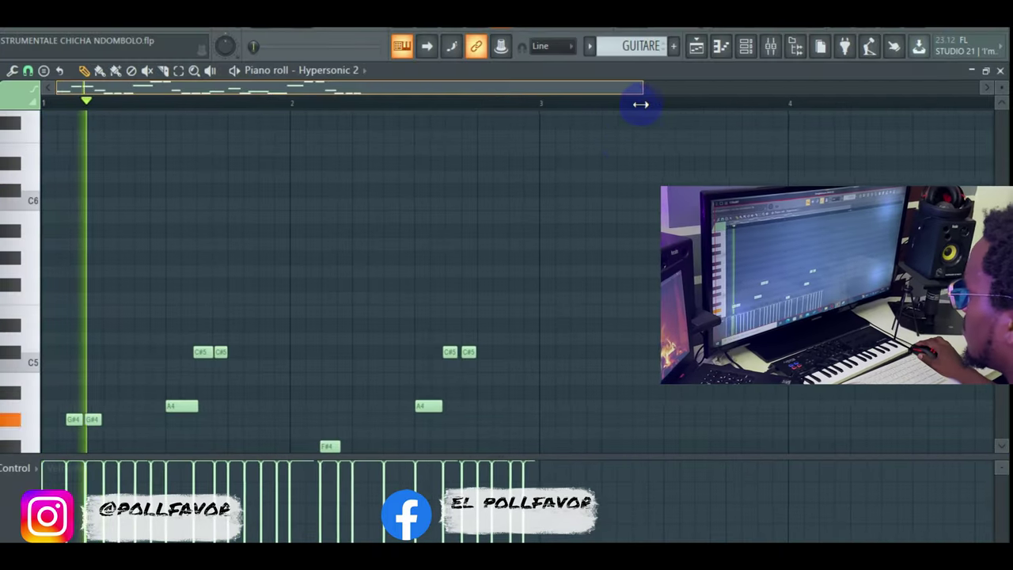
Play the GUITARE pattern in the Hypersonic 2 piano roll and examine its melody notes up close
{"action": "scroll", "coordinate": [578, 256], "scroll_direction": "down", "scroll_amount": 3}
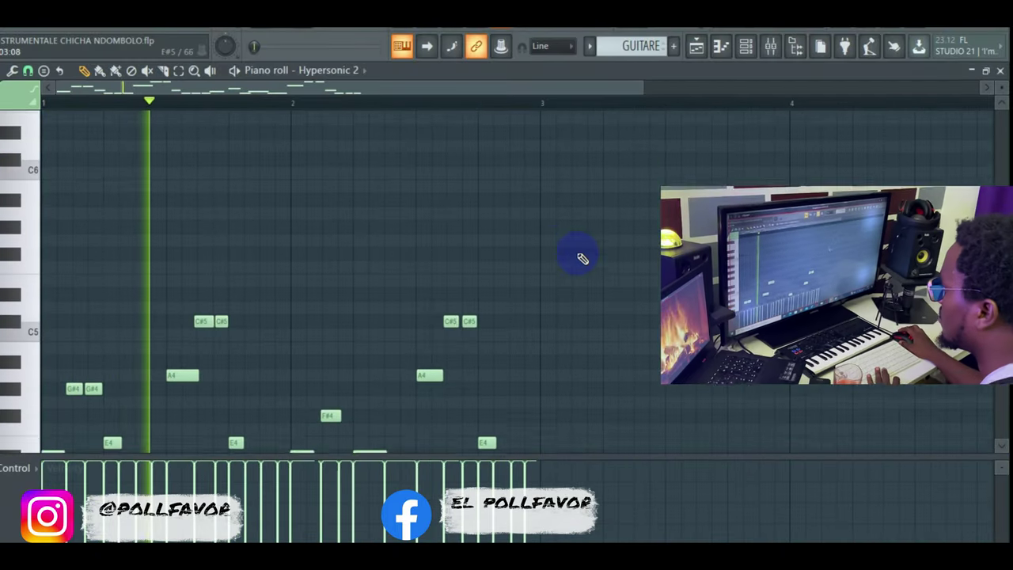
{"action": "left_click_drag", "start_coordinate": [641, 86], "coordinate": [502, 87]}
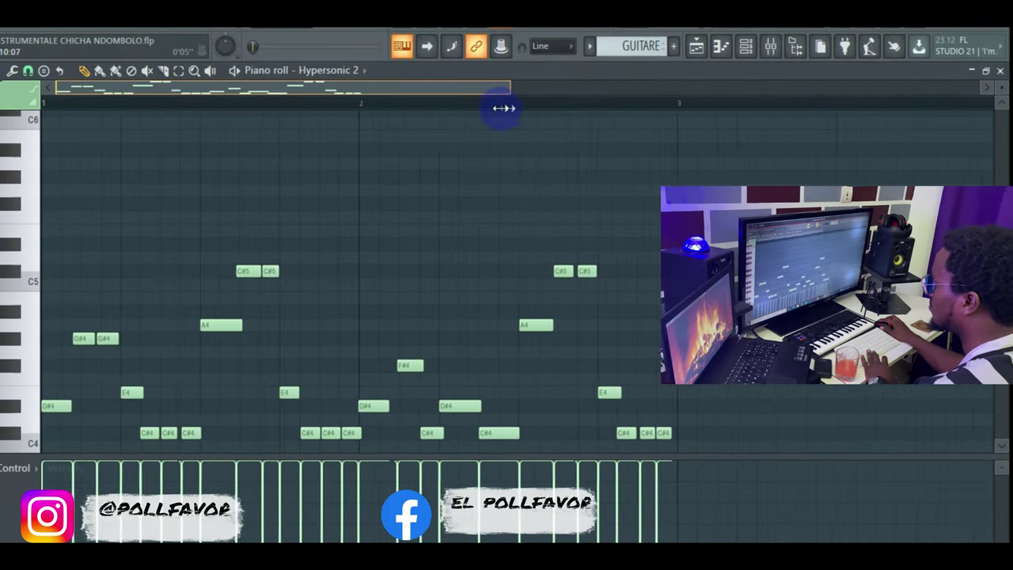
{"action": "scroll", "coordinate": [522, 181], "scroll_direction": "down", "scroll_amount": 2}
{"action": "key", "text": "space"}
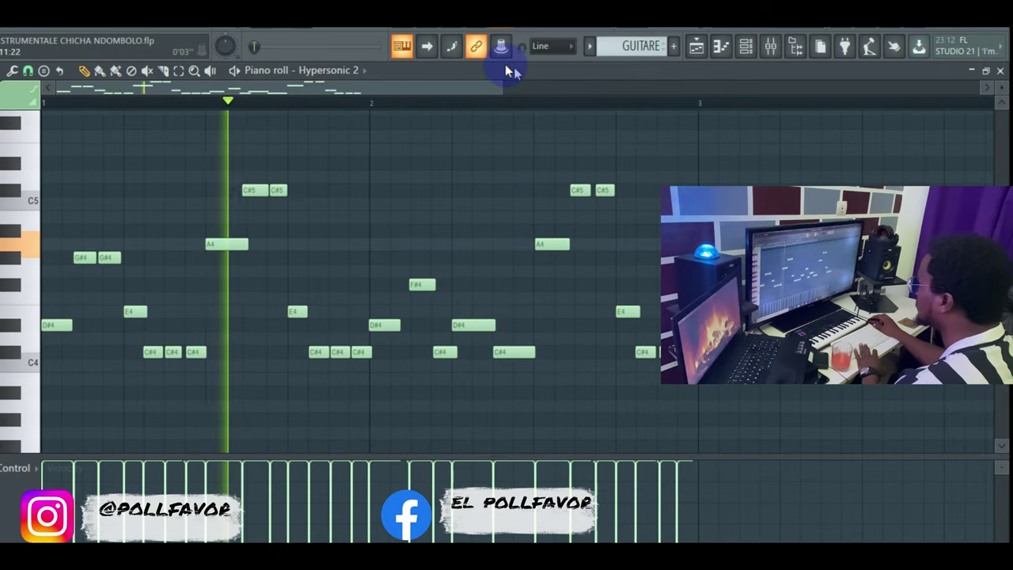
{"action": "left_click_drag", "start_coordinate": [499, 85], "coordinate": [445, 87]}
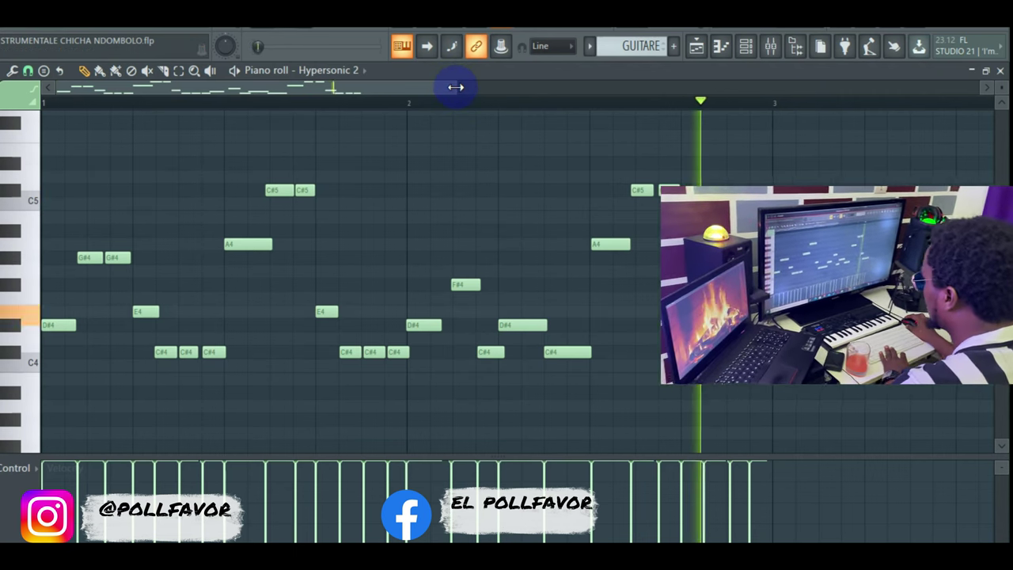
{"action": "left_click_drag", "start_coordinate": [456, 87], "coordinate": [386, 96]}
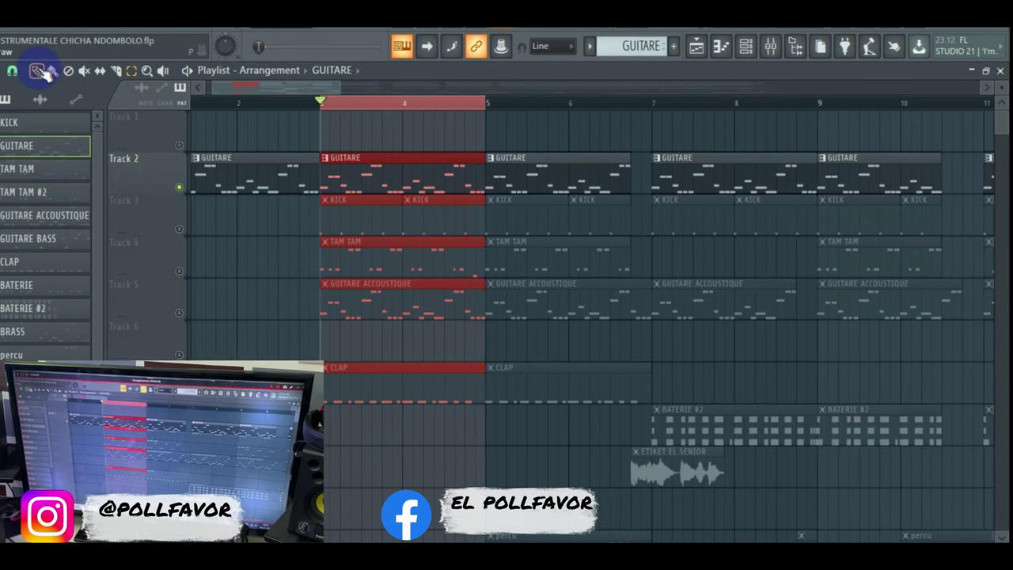
Unmute the GUITARE ACCOUSTIQUE track in the playlist and bring up its Ample Guitar M notes in the piano roll
{"action": "left_click", "coordinate": [181, 313]}
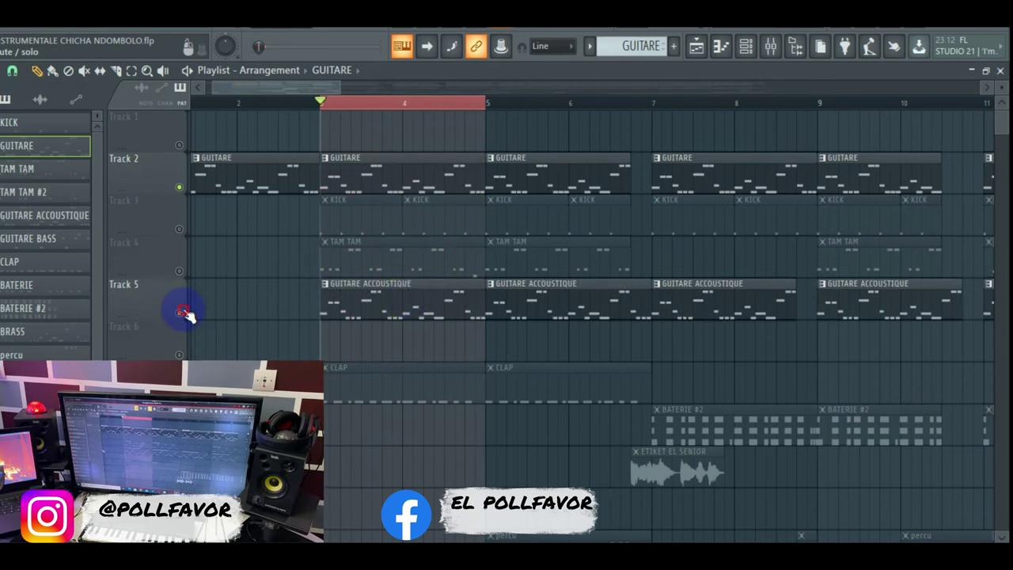
{"action": "left_click", "coordinate": [751, 47]}
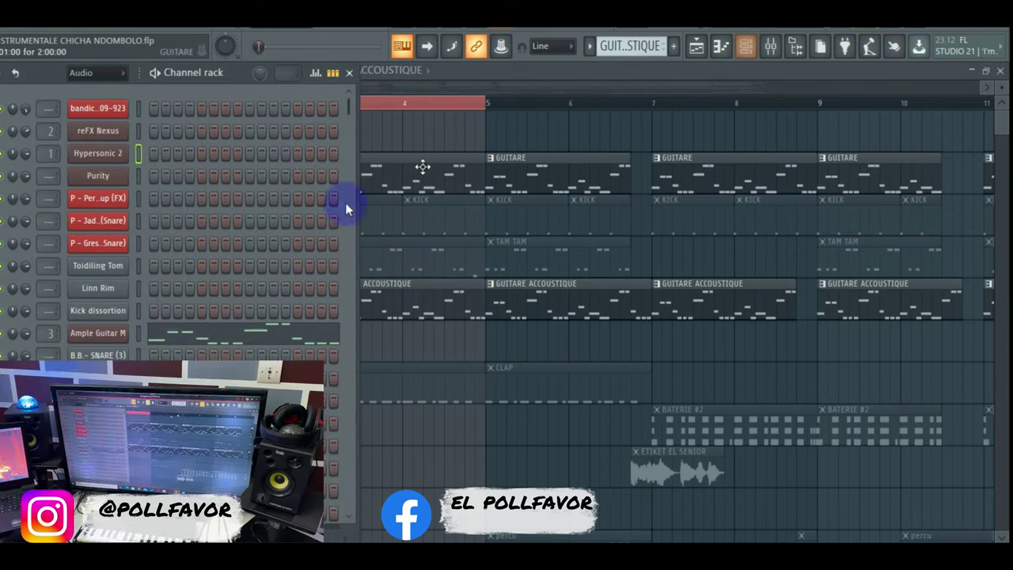
{"action": "left_click", "coordinate": [180, 338]}
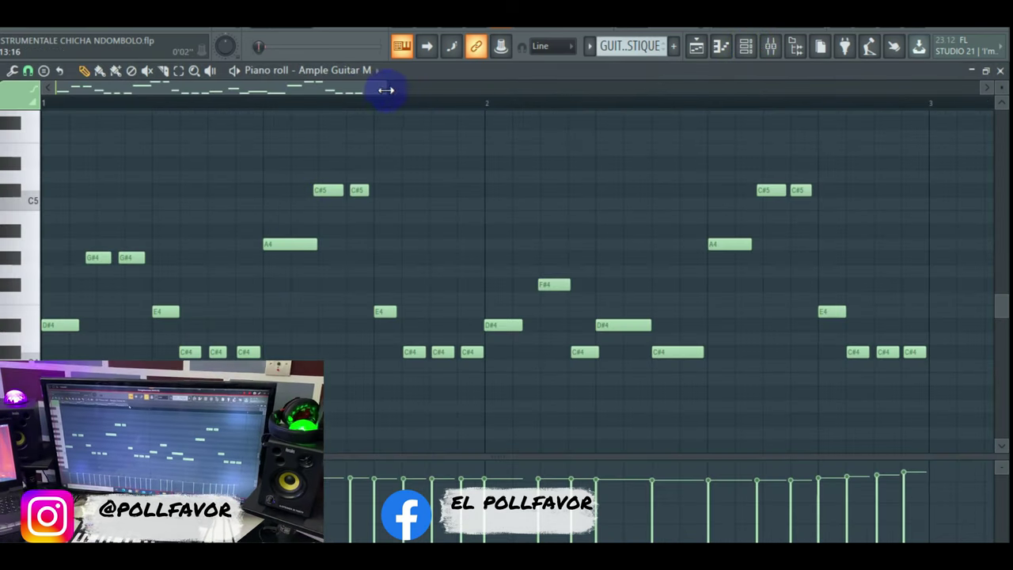
{"action": "left_click_drag", "start_coordinate": [385, 90], "coordinate": [328, 127]}
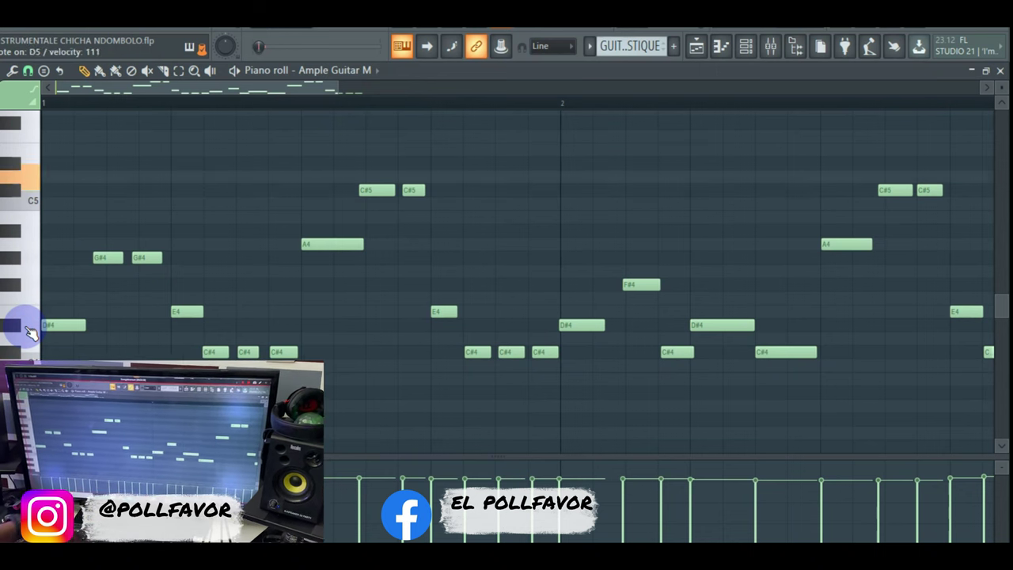
View the Ample Guitar M instrument interface, close it, and return to the channel's piano roll notes
{"action": "left_click", "coordinate": [744, 49]}
{"action": "left_click", "coordinate": [114, 334]}
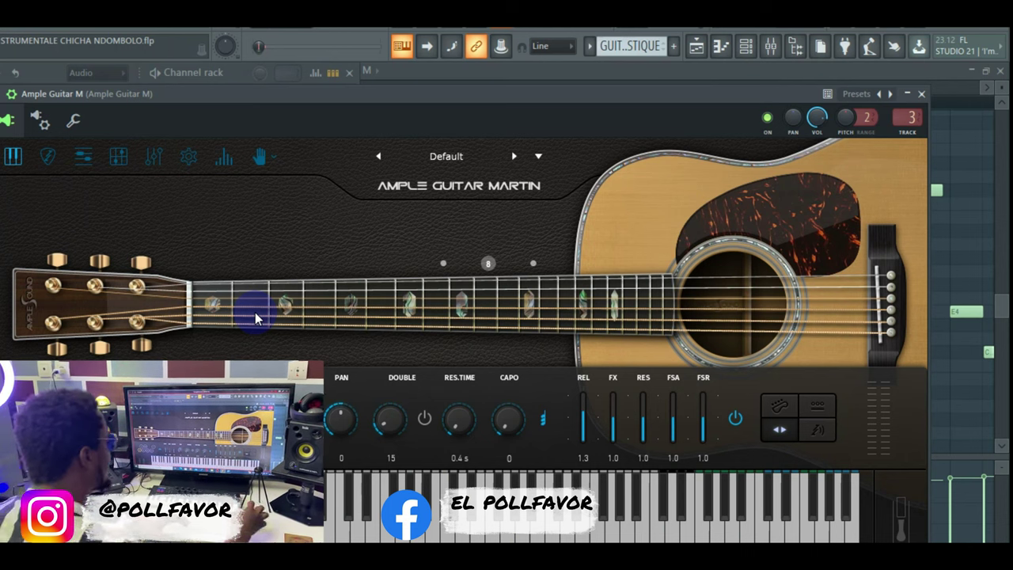
{"action": "left_click", "coordinate": [923, 93]}
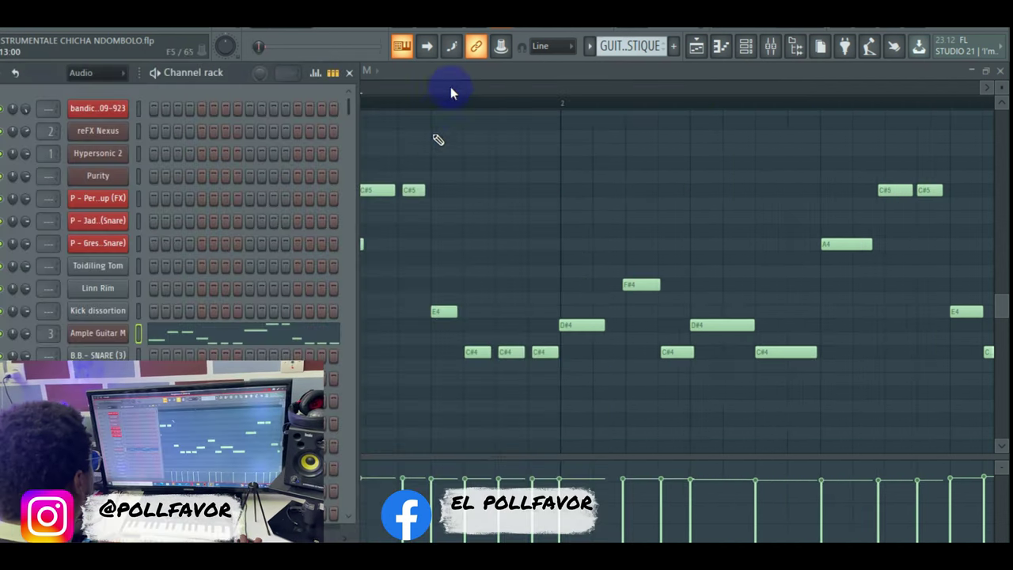
{"action": "left_click", "coordinate": [448, 84]}
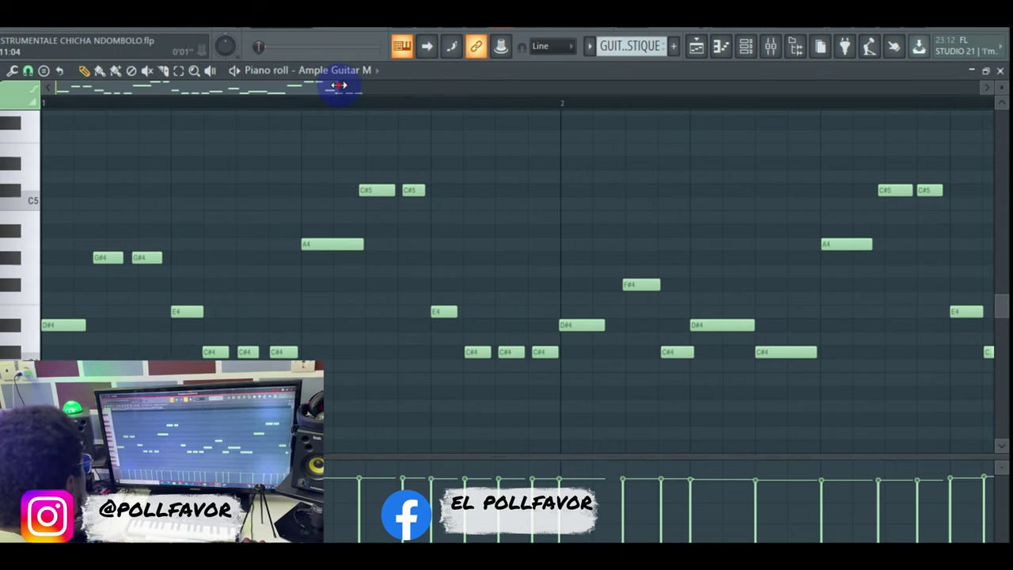
{"action": "left_click_drag", "start_coordinate": [339, 85], "coordinate": [403, 86]}
Return to the playlist and replace the time selection with one running from bar 3 to bar 7
{"action": "left_click", "coordinate": [695, 48]}
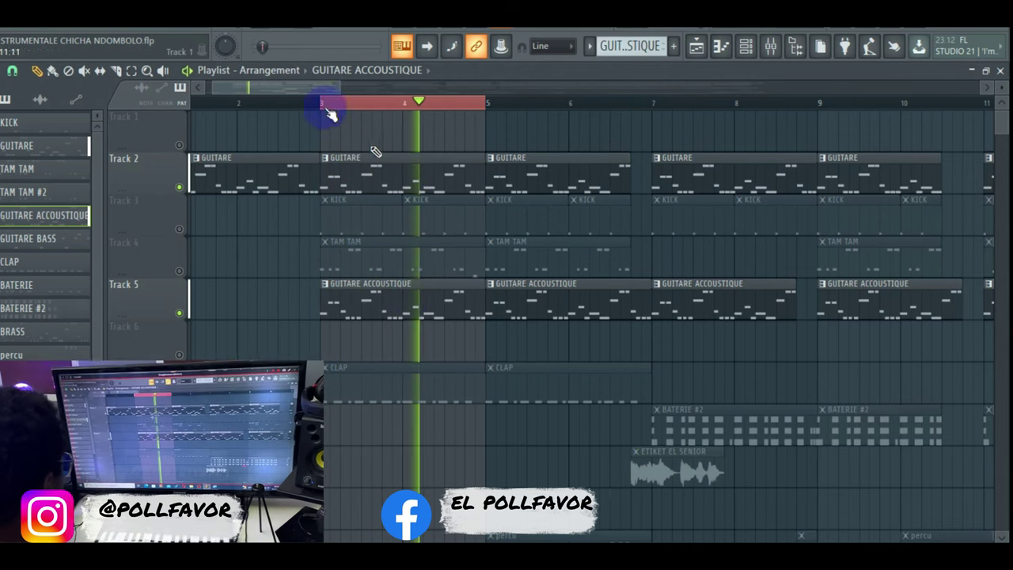
{"action": "left_click", "coordinate": [131, 69]}
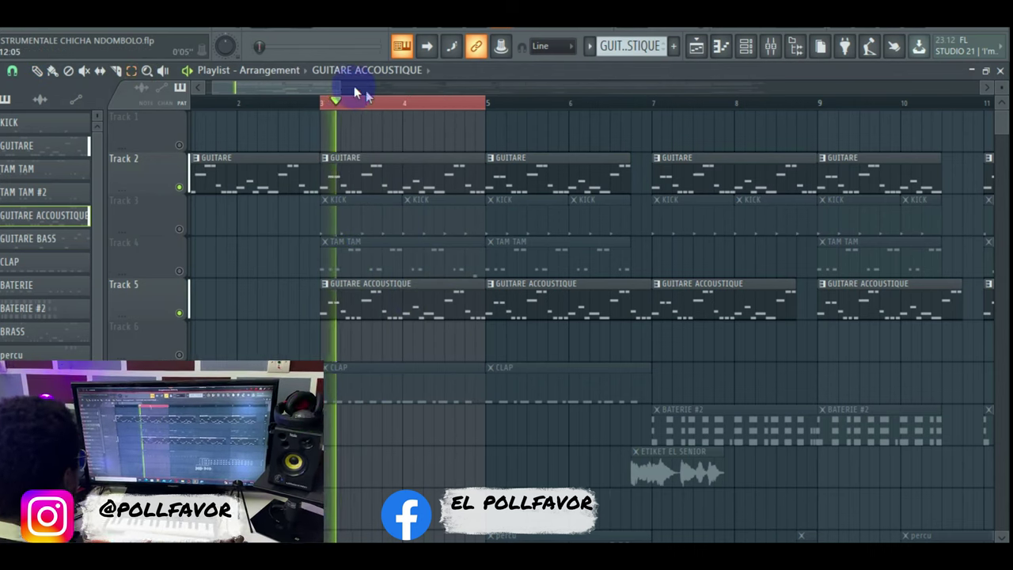
{"action": "left_click_drag", "start_coordinate": [341, 86], "coordinate": [364, 86]}
{"action": "right_click", "coordinate": [403, 103]}
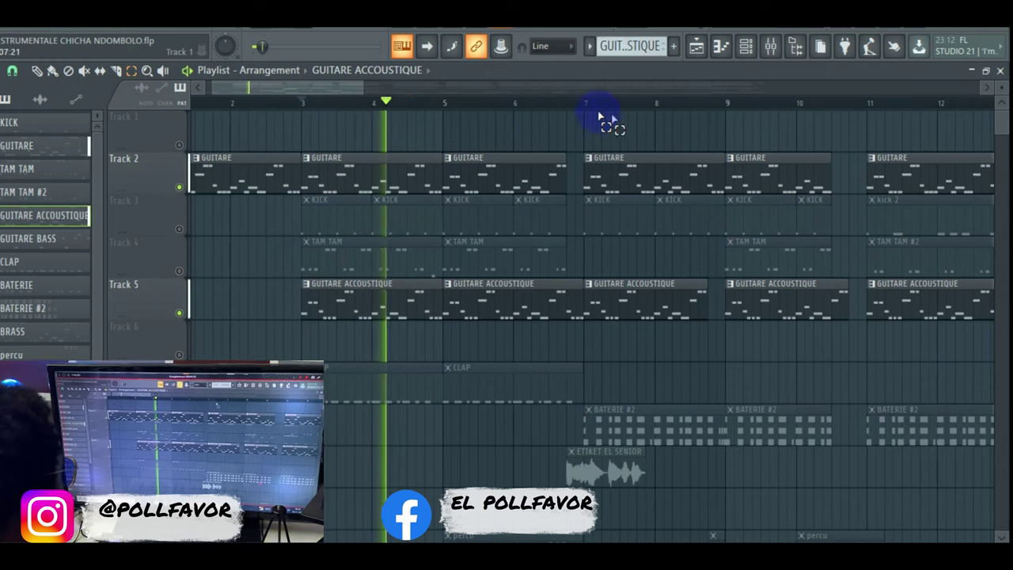
{"action": "left_click_drag", "start_coordinate": [587, 113], "coordinate": [314, 126]}
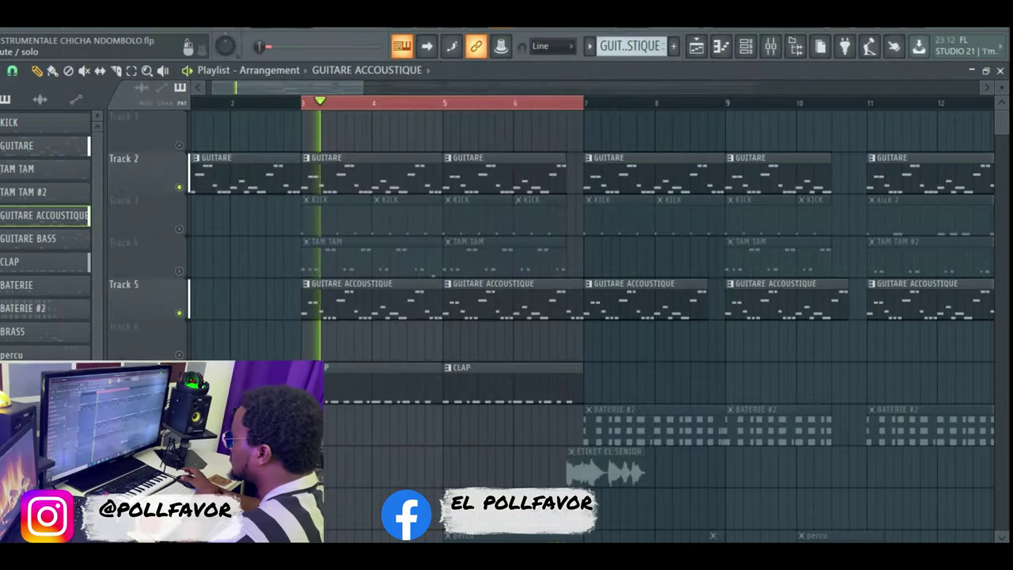
Unmute the TAM TAM track and open its Percussion Bongo 002 Super Hero notes in the piano roll
{"action": "left_click_drag", "start_coordinate": [361, 83], "coordinate": [367, 83]}
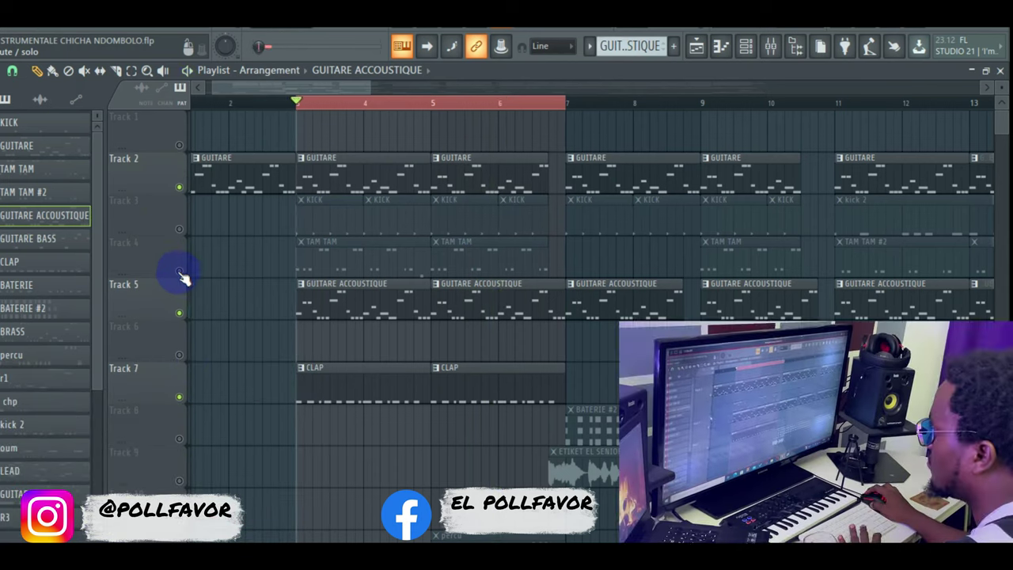
{"action": "left_click", "coordinate": [177, 271]}
{"action": "left_click", "coordinate": [332, 266]}
{"action": "left_click", "coordinate": [725, 48]}
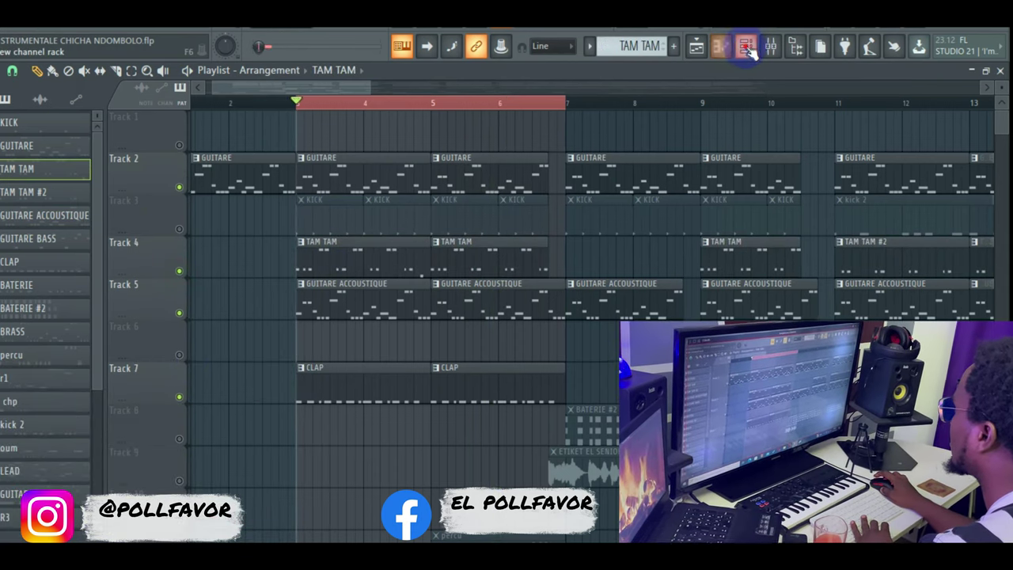
{"action": "scroll", "coordinate": [267, 248], "scroll_direction": "down", "scroll_amount": 4}
{"action": "left_click", "coordinate": [225, 307]}
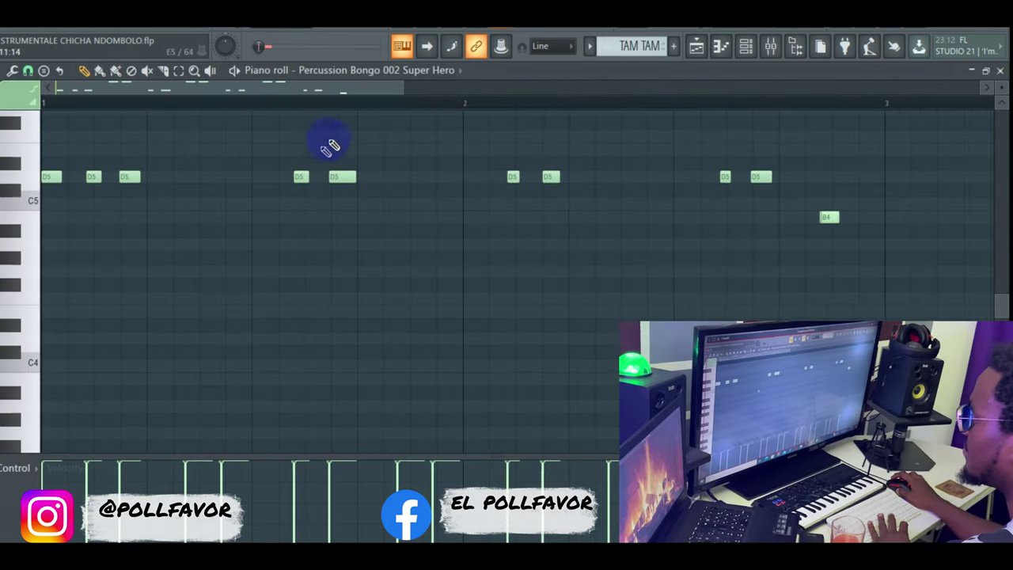
Play the TAM TAM pattern and examine the bongo notes across its low and high pitches
{"action": "left_click_drag", "start_coordinate": [403, 88], "coordinate": [479, 82]}
{"action": "key", "text": "space"}
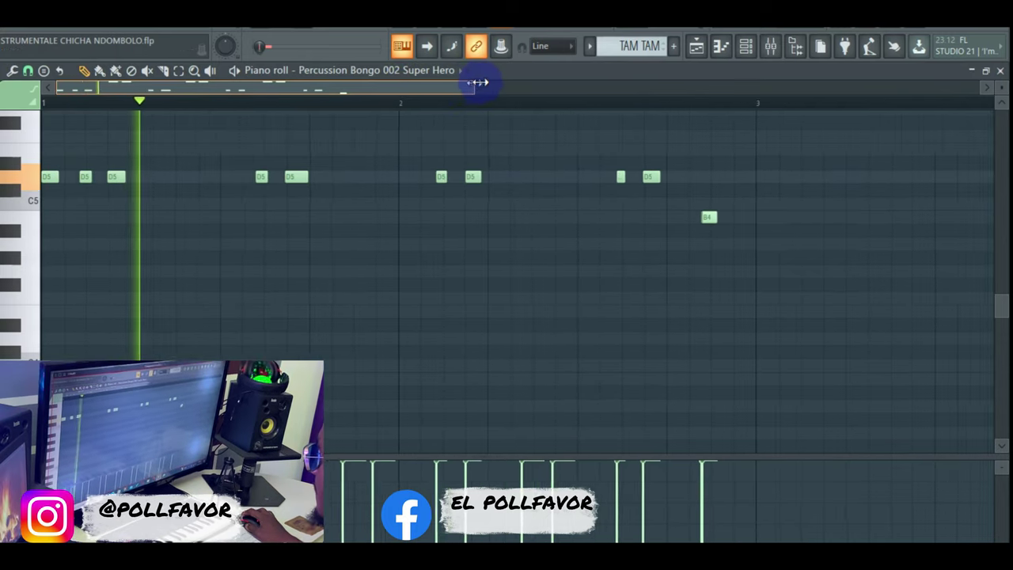
{"action": "scroll", "coordinate": [516, 245], "scroll_direction": "up", "scroll_amount": 5}
{"action": "scroll", "coordinate": [520, 259], "scroll_direction": "up", "scroll_amount": 1}
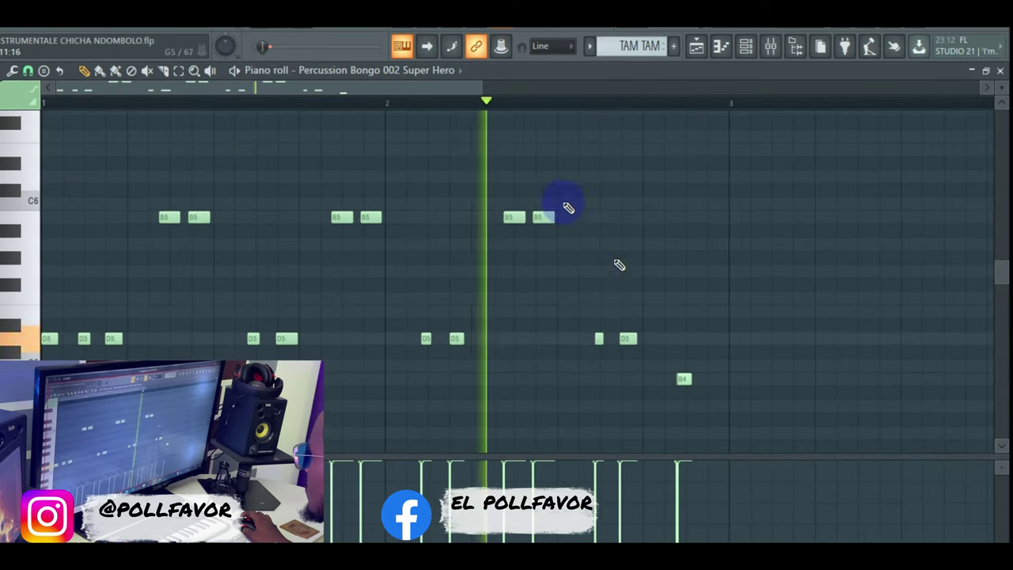
{"action": "left_click_drag", "start_coordinate": [480, 87], "coordinate": [351, 94]}
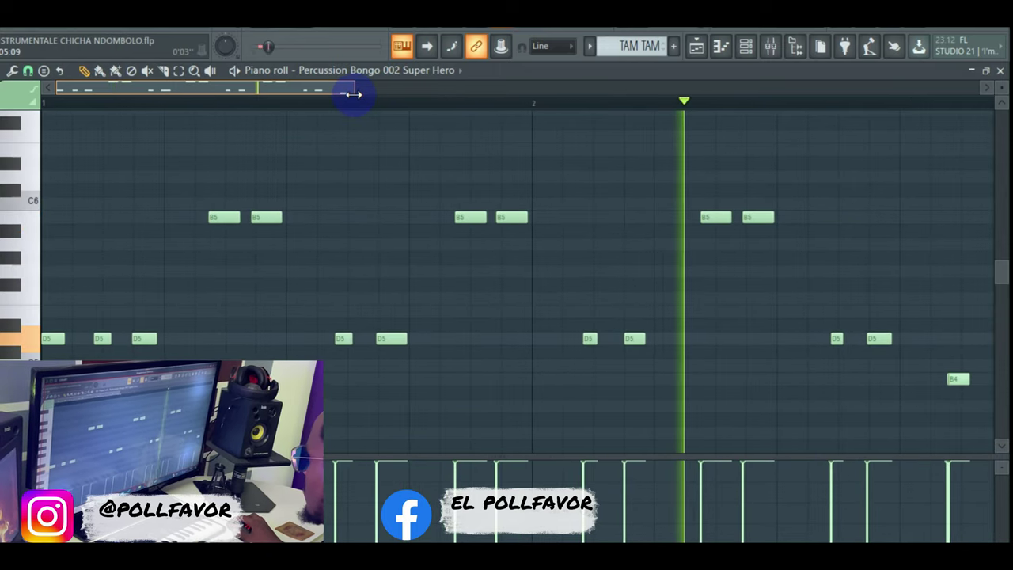
Return to the playlist, unmute the KICK track, and play the arrangement with the kick added
{"action": "left_click", "coordinate": [698, 48]}
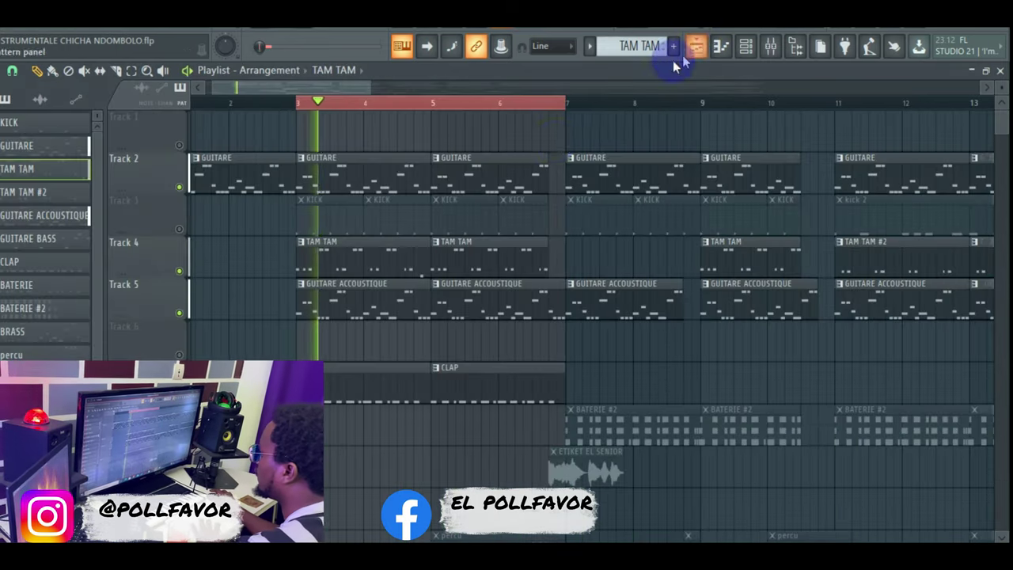
{"action": "scroll", "coordinate": [475, 358], "scroll_direction": "down", "scroll_amount": 3}
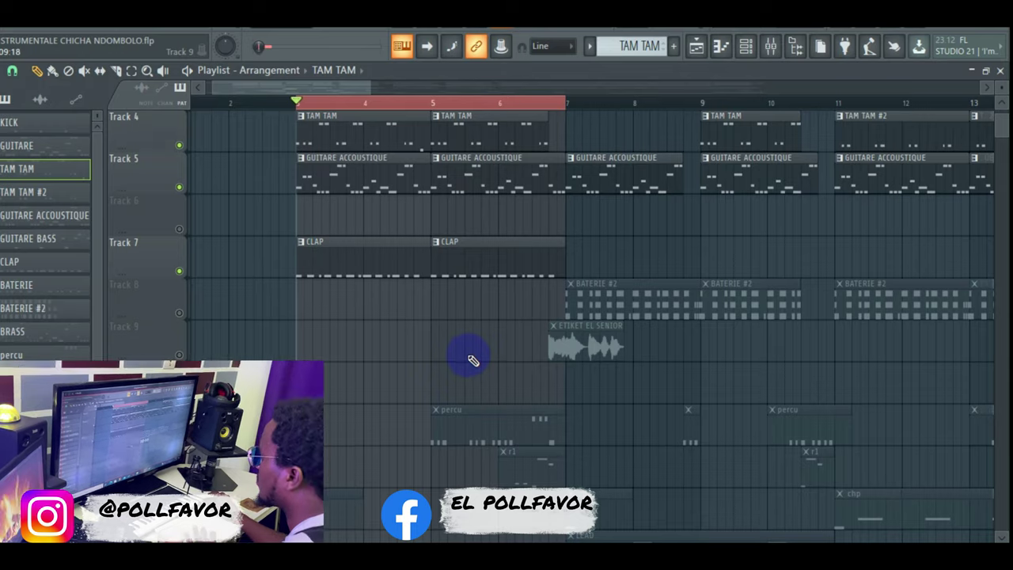
{"action": "scroll", "coordinate": [467, 356], "scroll_direction": "down", "scroll_amount": 3}
{"action": "scroll", "coordinate": [432, 249], "scroll_direction": "up", "scroll_amount": 6}
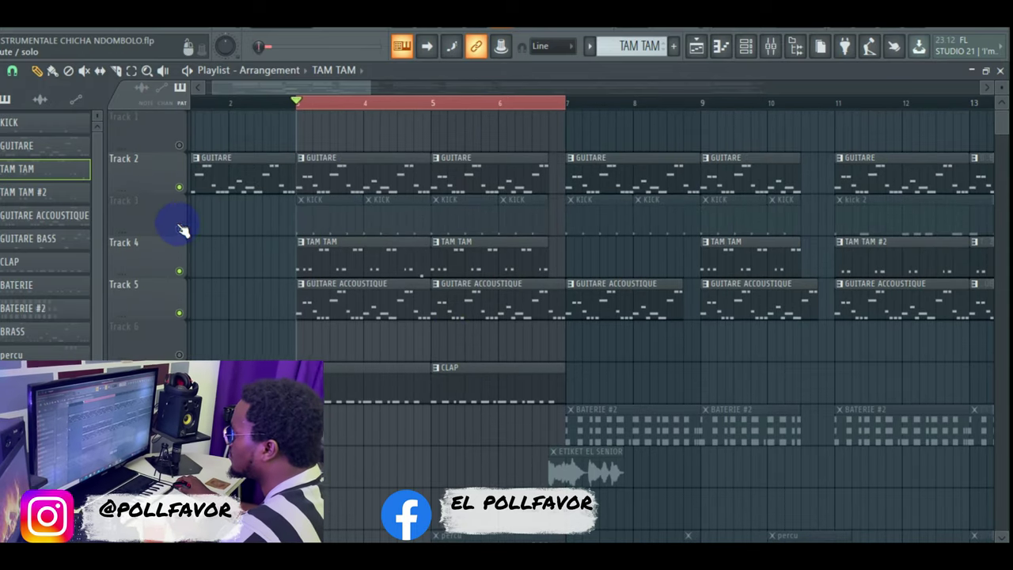
{"action": "left_click", "coordinate": [180, 229]}
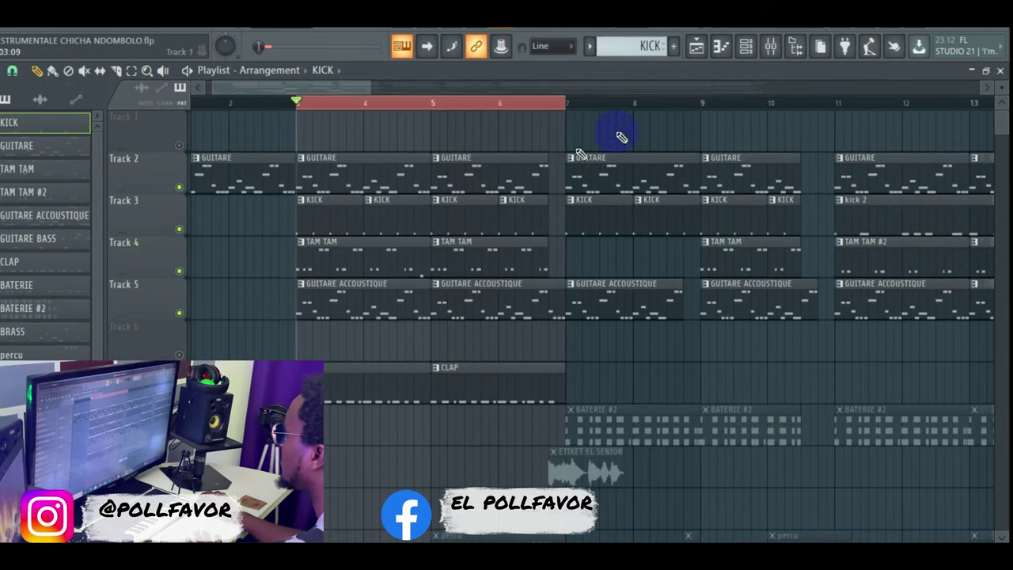
{"action": "key", "text": "space"}
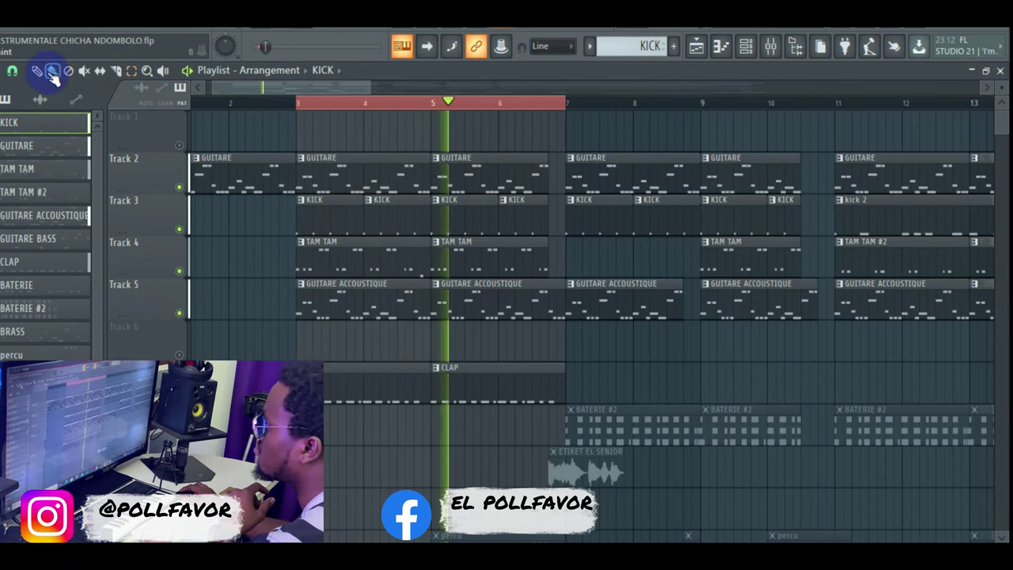
Clear the current playlist time selection and select the section from bar 7 to bar 11 instead
{"action": "left_click", "coordinate": [344, 107]}
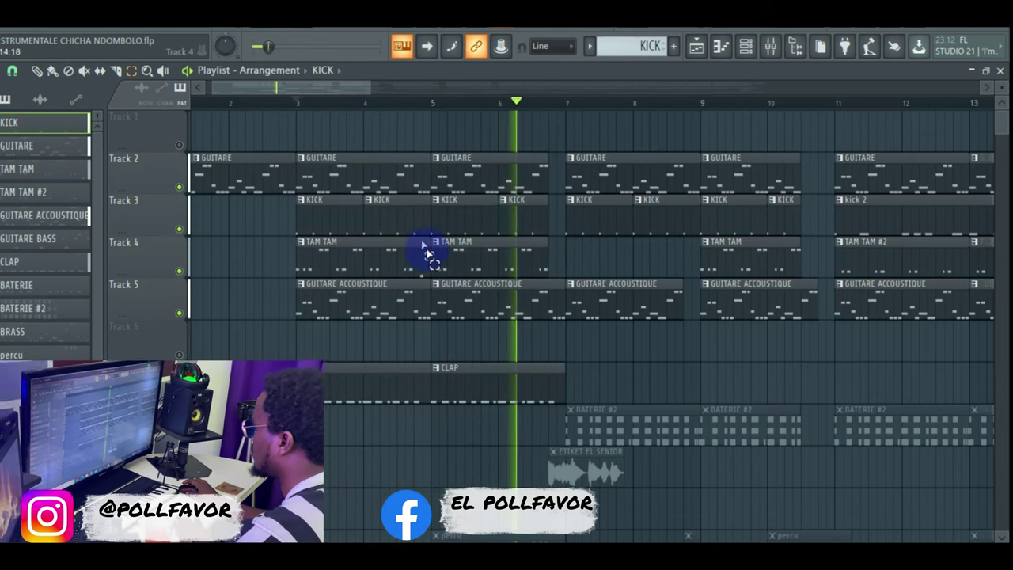
{"action": "scroll", "coordinate": [427, 253], "scroll_direction": "down", "scroll_amount": 3}
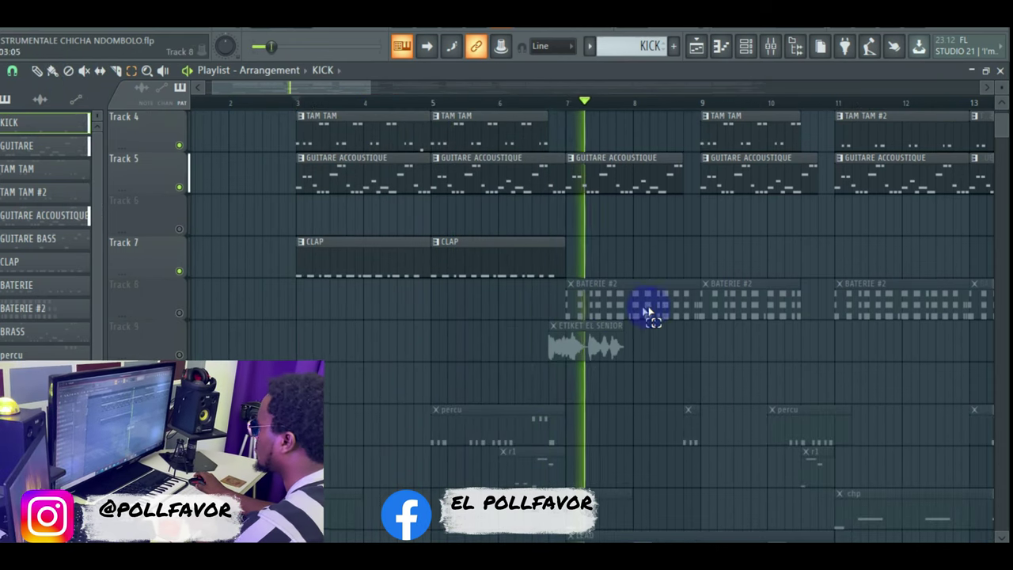
{"action": "scroll", "coordinate": [762, 160], "scroll_direction": "up", "scroll_amount": 1}
{"action": "left_click_drag", "start_coordinate": [838, 108], "coordinate": [582, 125]}
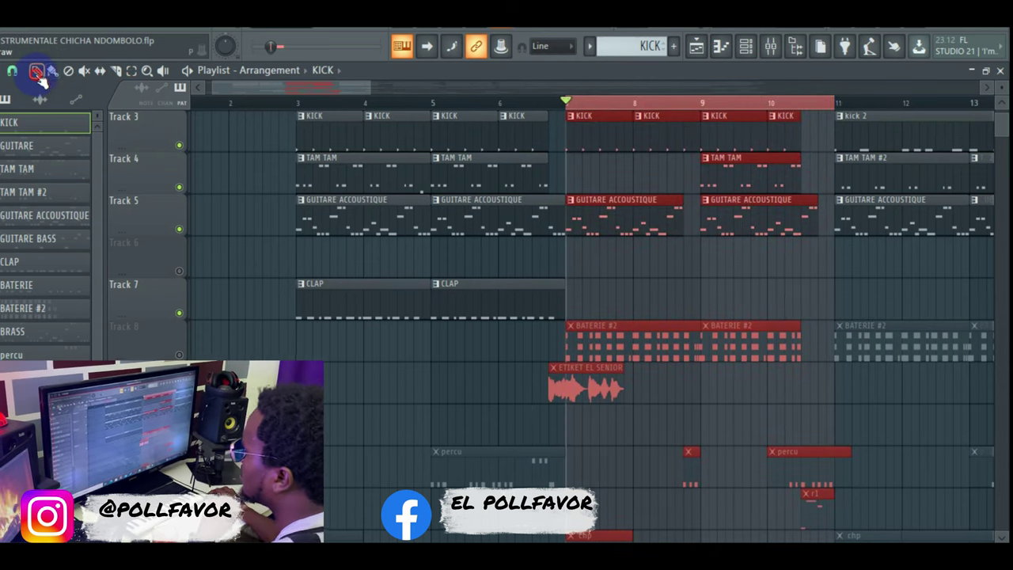
Unmute the BATERIE #2 track, inspect its snap_2 notes in the piano roll, and bring up the channel rack
{"action": "left_click", "coordinate": [275, 332]}
{"action": "left_click", "coordinate": [179, 354], "text": "ctrl"}
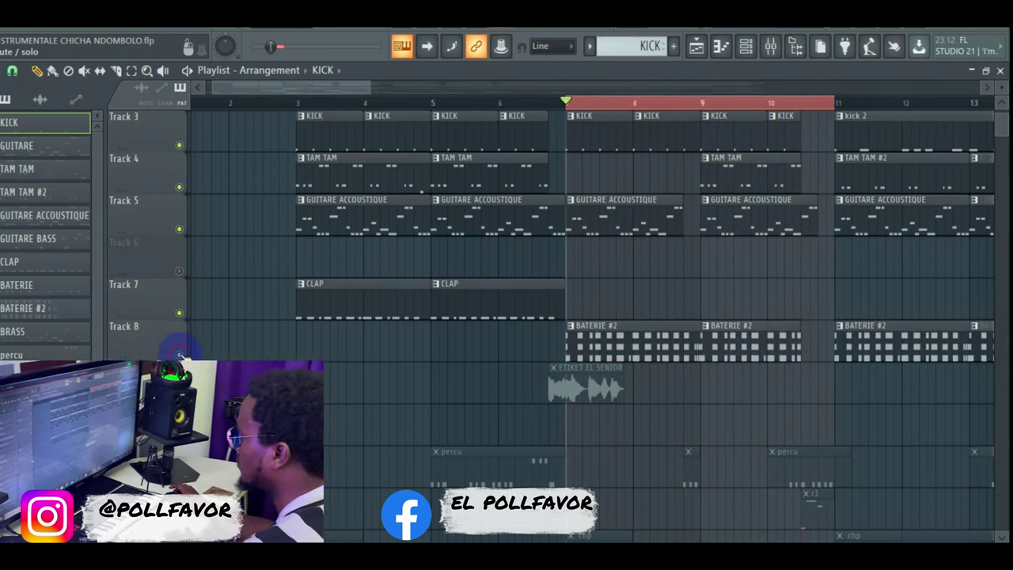
{"action": "left_click", "coordinate": [746, 48]}
{"action": "left_click", "coordinate": [322, 266]}
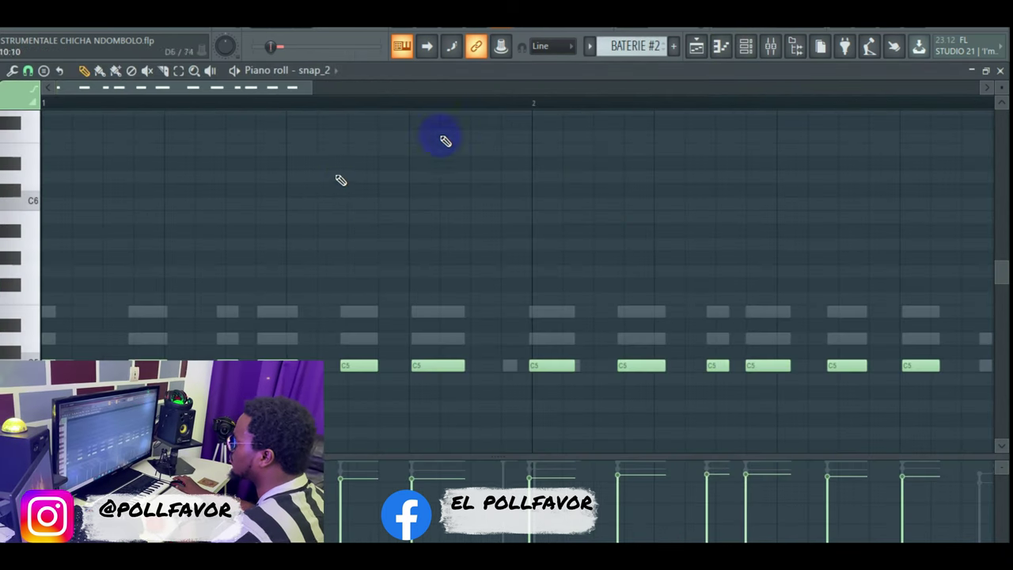
{"action": "left_click", "coordinate": [748, 49]}
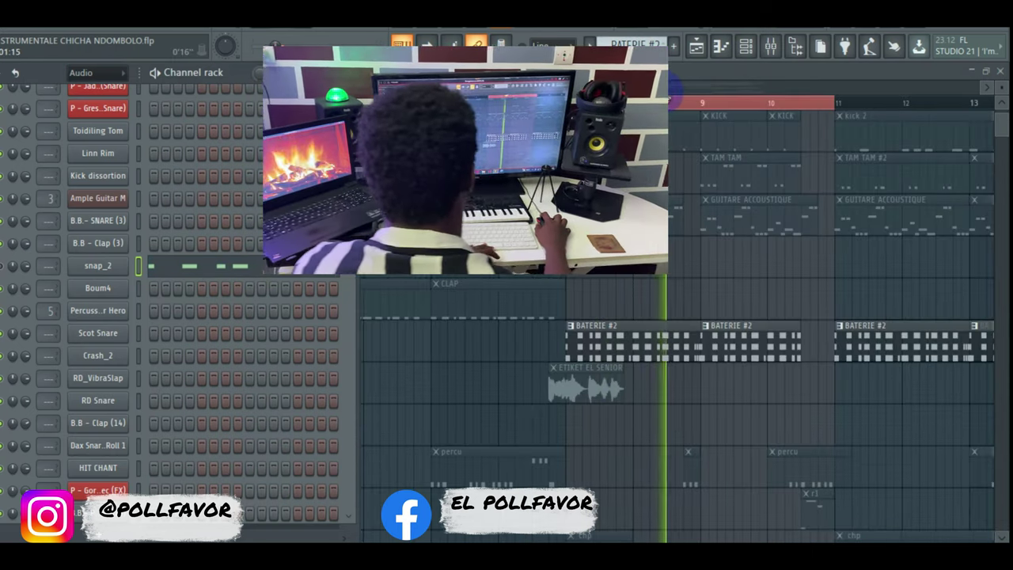
Return to the top of the playlist and unmute the GUITARE ACCOUSTIQUE, GUITARE and KICK tracks alongside BATERIE #2
{"action": "right_click", "coordinate": [592, 282]}
{"action": "scroll", "coordinate": [387, 275], "scroll_direction": "up", "scroll_amount": 1}
{"action": "scroll", "coordinate": [182, 330], "scroll_direction": "up", "scroll_amount": 1}
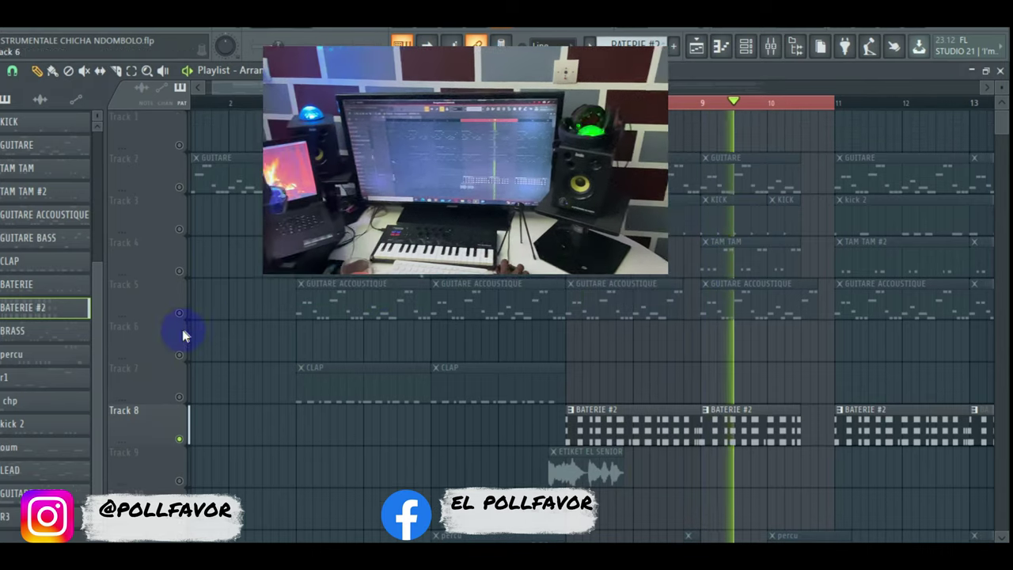
{"action": "left_click", "coordinate": [180, 313]}
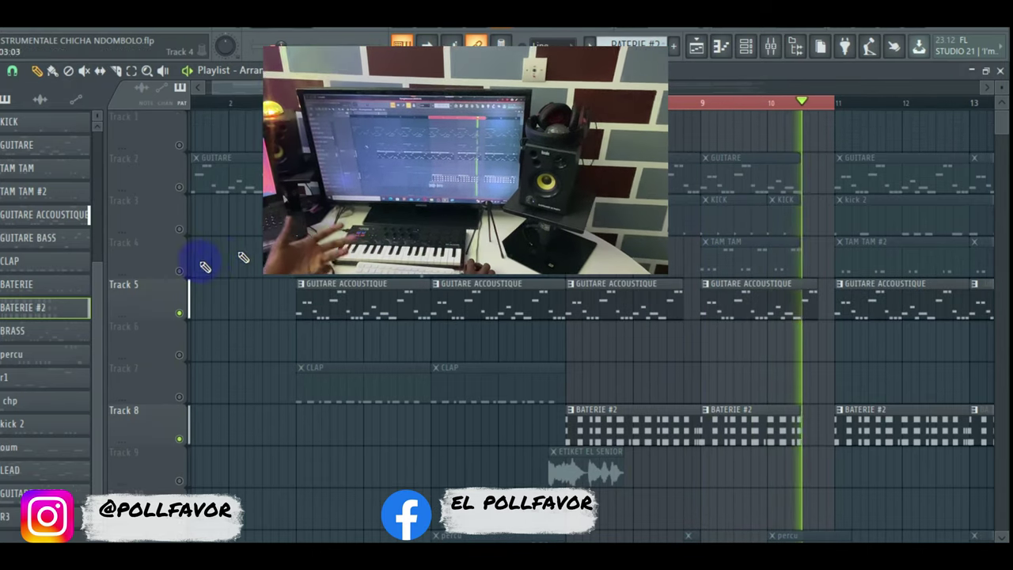
{"action": "left_click", "coordinate": [179, 189]}
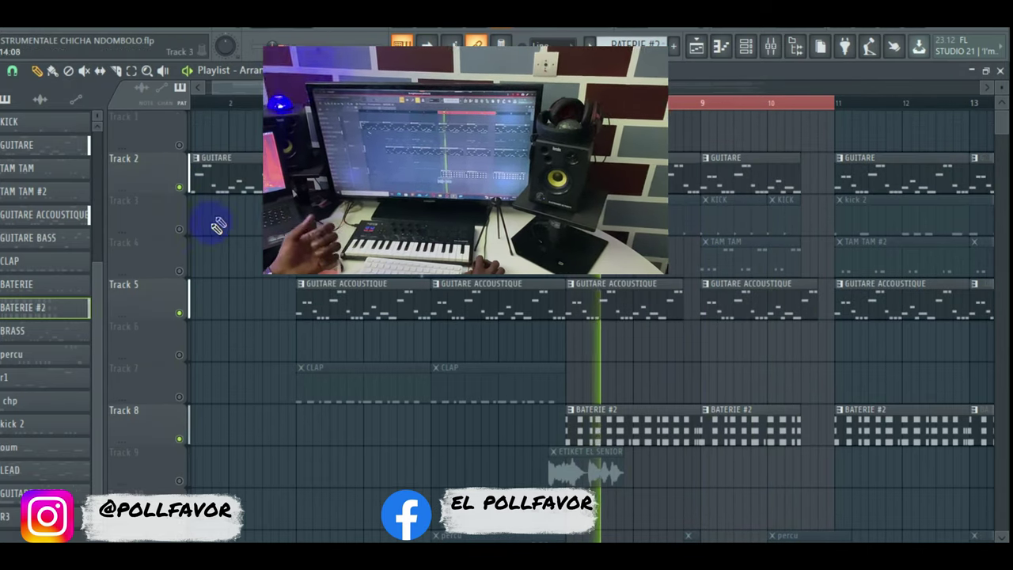
{"action": "left_click", "coordinate": [180, 229]}
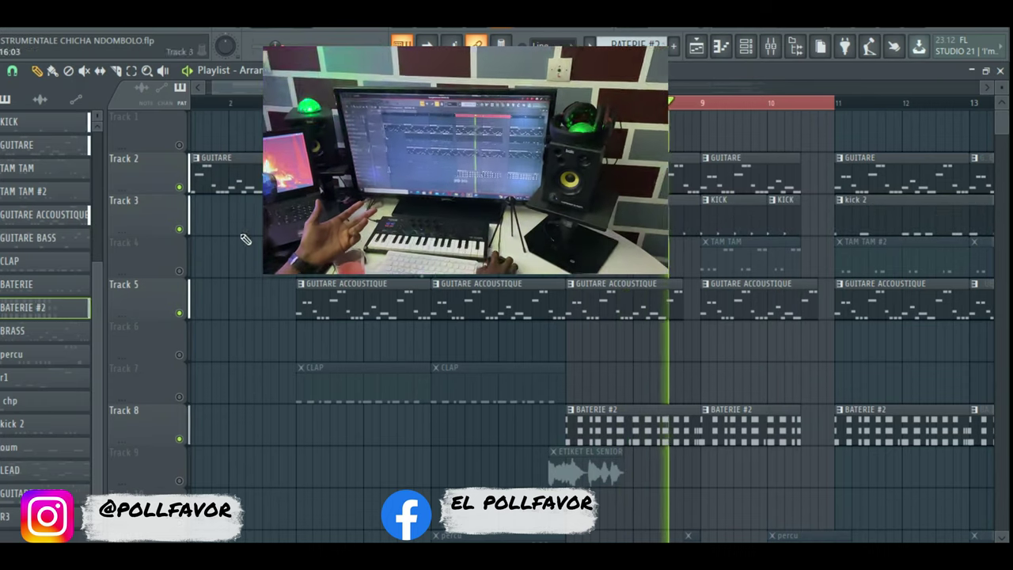
Select the KICK pattern, bring up the Kick distortion notes in the piano roll, and play them
{"action": "left_click", "coordinate": [626, 214]}
{"action": "left_click", "coordinate": [749, 46]}
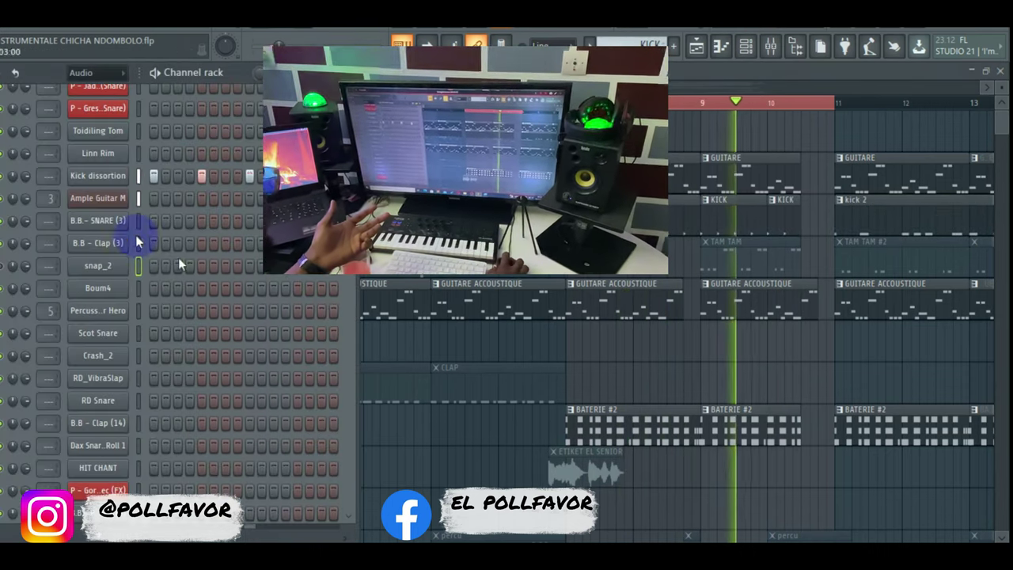
{"action": "right_click", "coordinate": [109, 175]}
{"action": "left_click", "coordinate": [173, 177]}
{"action": "key", "text": "space"}
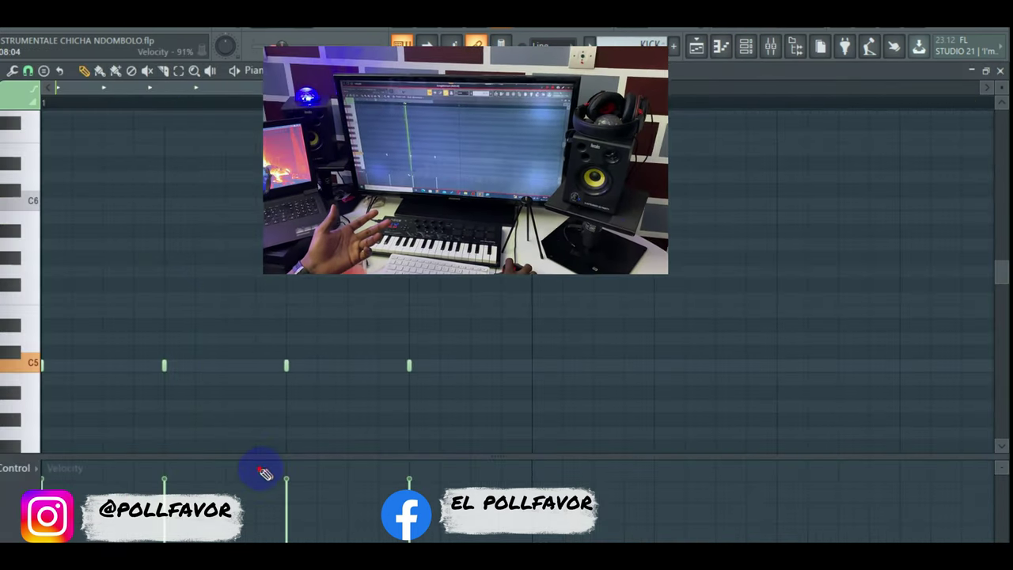
{"action": "key", "text": "space"}
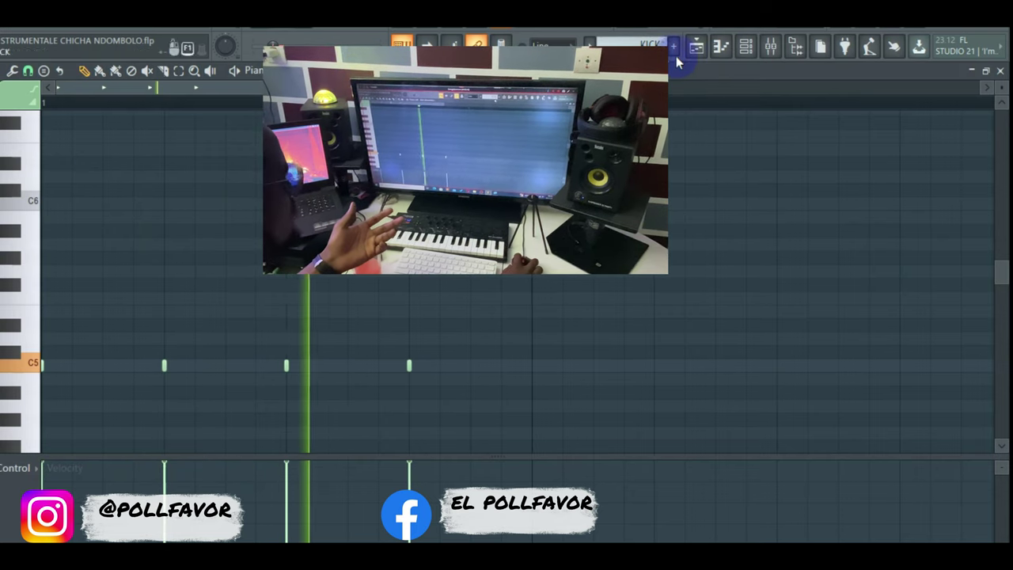
Return to the playlist, unmute the TAM TAM track, and make TAM TAM the active pattern
{"action": "left_click", "coordinate": [696, 47]}
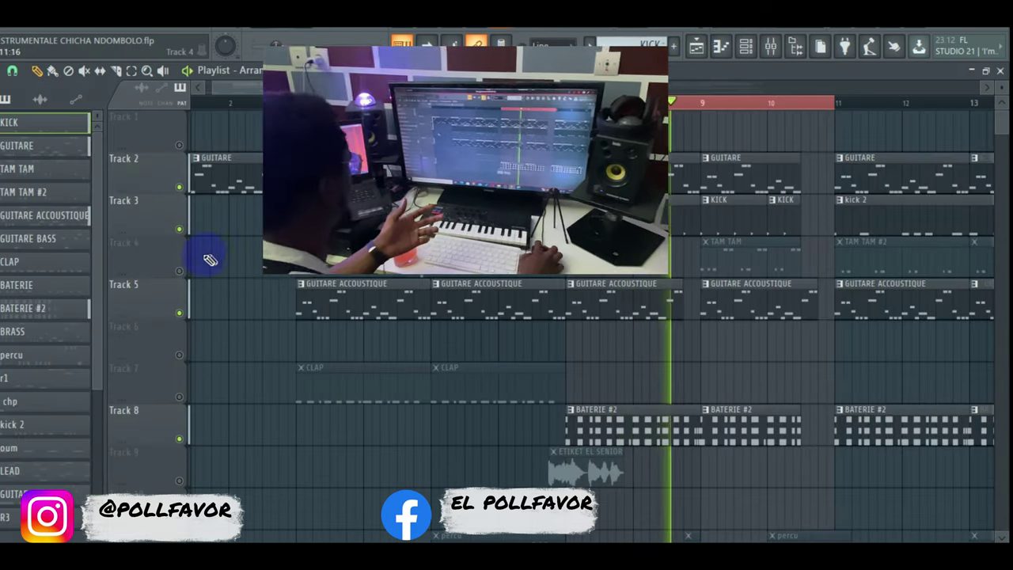
{"action": "left_click", "coordinate": [179, 271]}
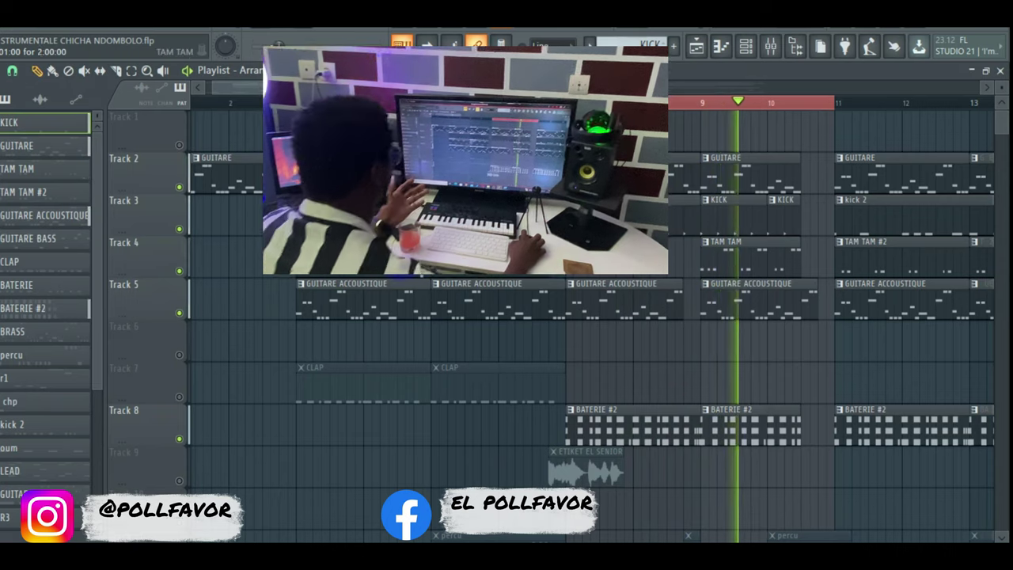
{"action": "left_click", "coordinate": [574, 258]}
Make LEAD the active pattern and solo its playlist track, Track 14
{"action": "scroll", "coordinate": [448, 388], "scroll_direction": "down", "scroll_amount": 3}
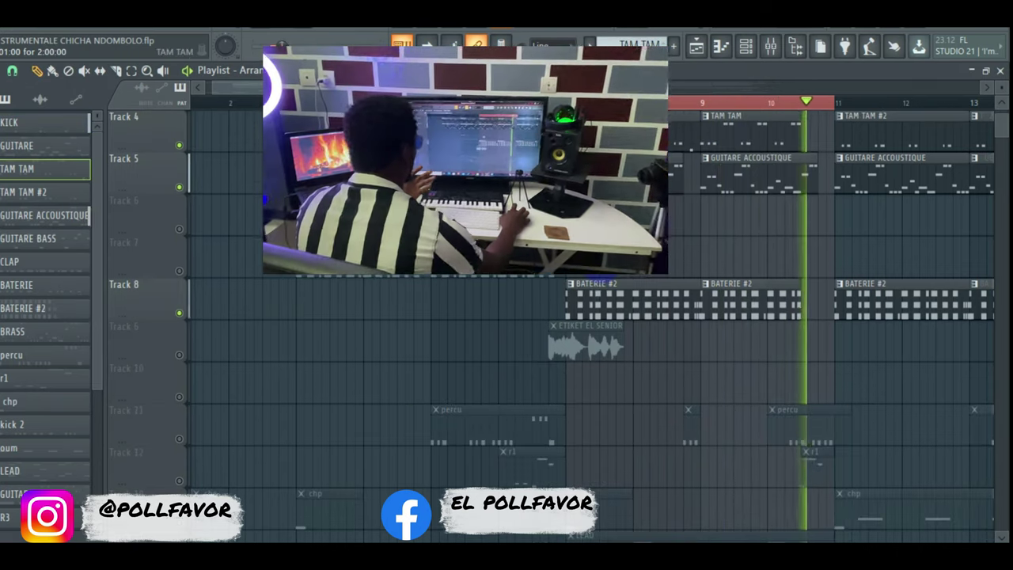
{"action": "scroll", "coordinate": [482, 385], "scroll_direction": "down", "scroll_amount": 3}
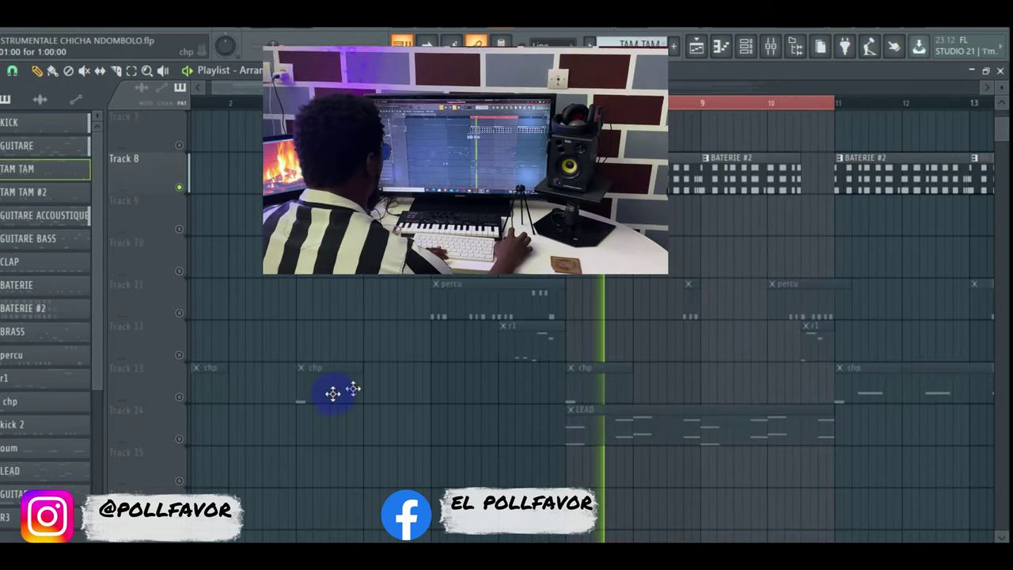
{"action": "left_click", "coordinate": [672, 428]}
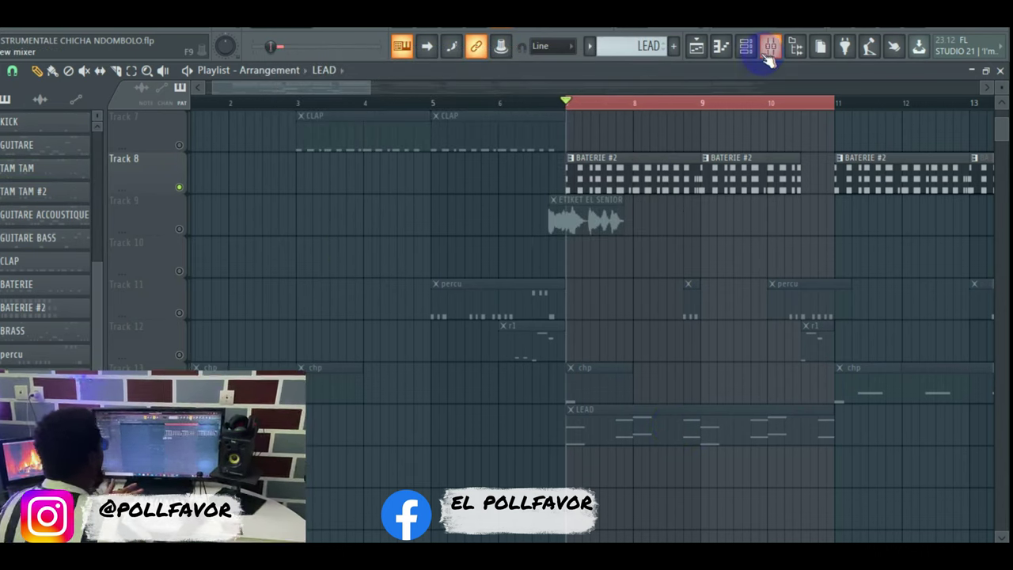
{"action": "right_click", "coordinate": [180, 439]}
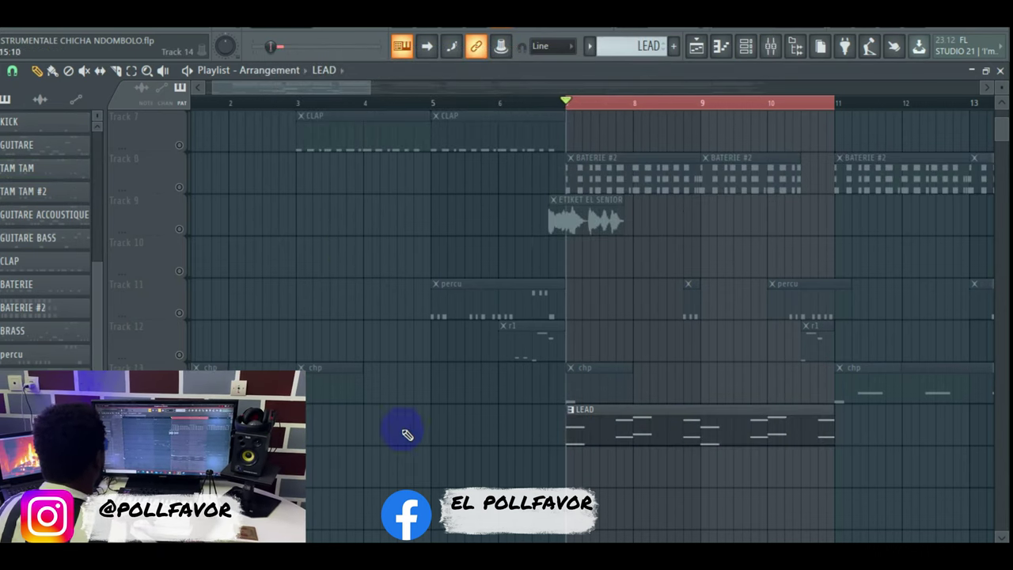
Open the LEAD pattern's reFX Nexus notes in the piano roll and play through the whole melody
{"action": "left_click", "coordinate": [745, 45]}
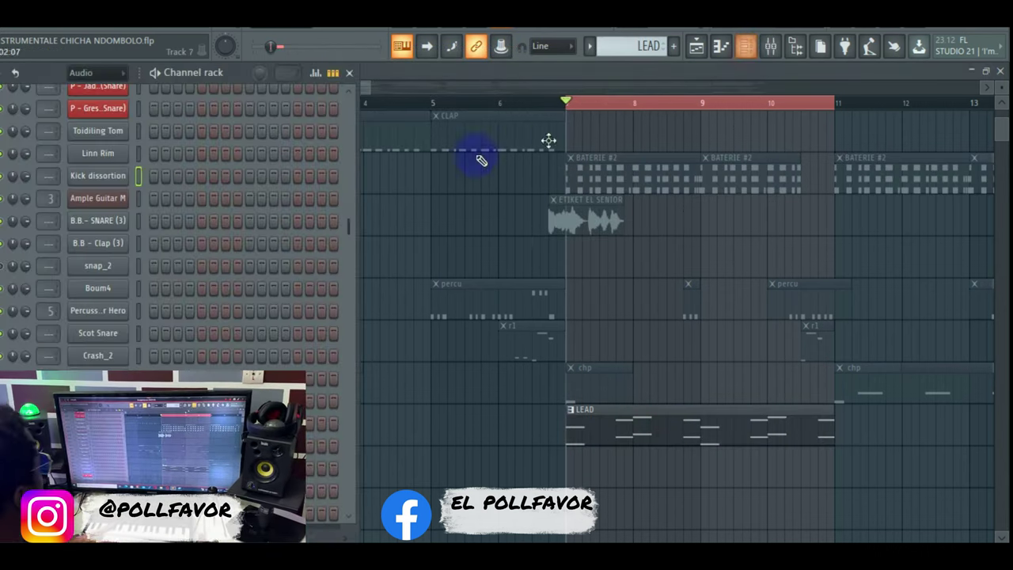
{"action": "left_click", "coordinate": [198, 133]}
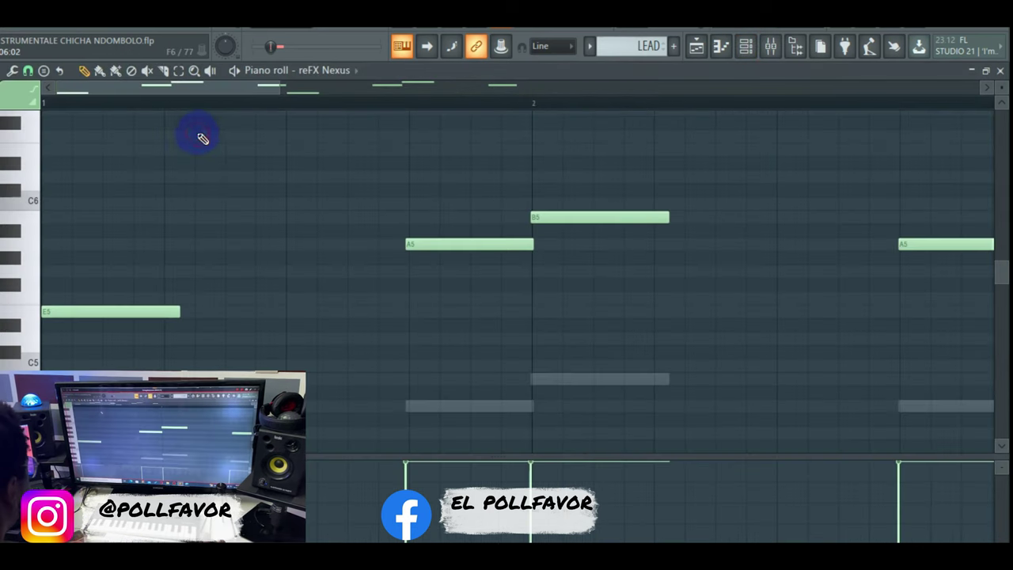
{"action": "left_click_drag", "start_coordinate": [279, 93], "coordinate": [509, 95]}
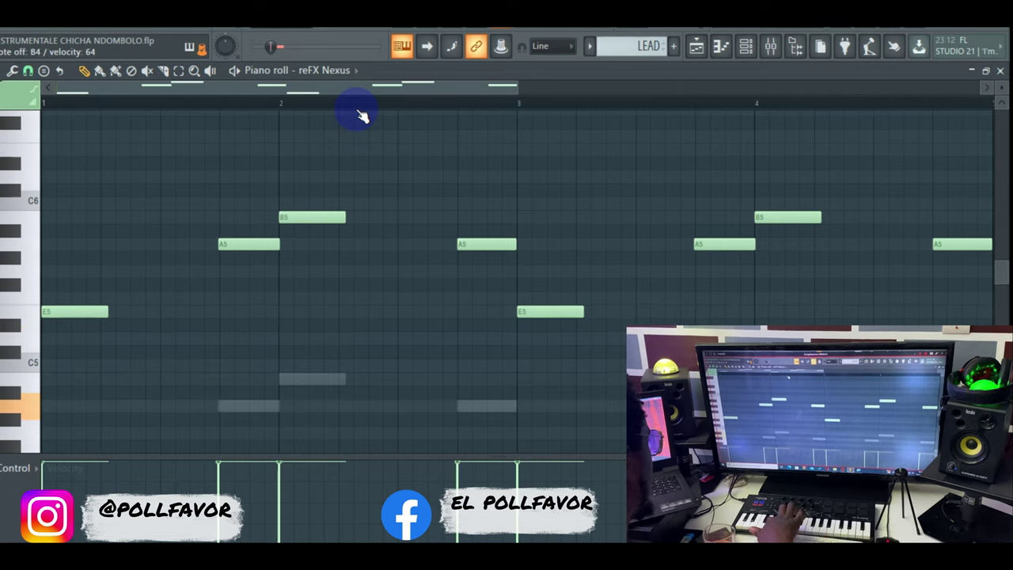
{"action": "key", "text": "space"}
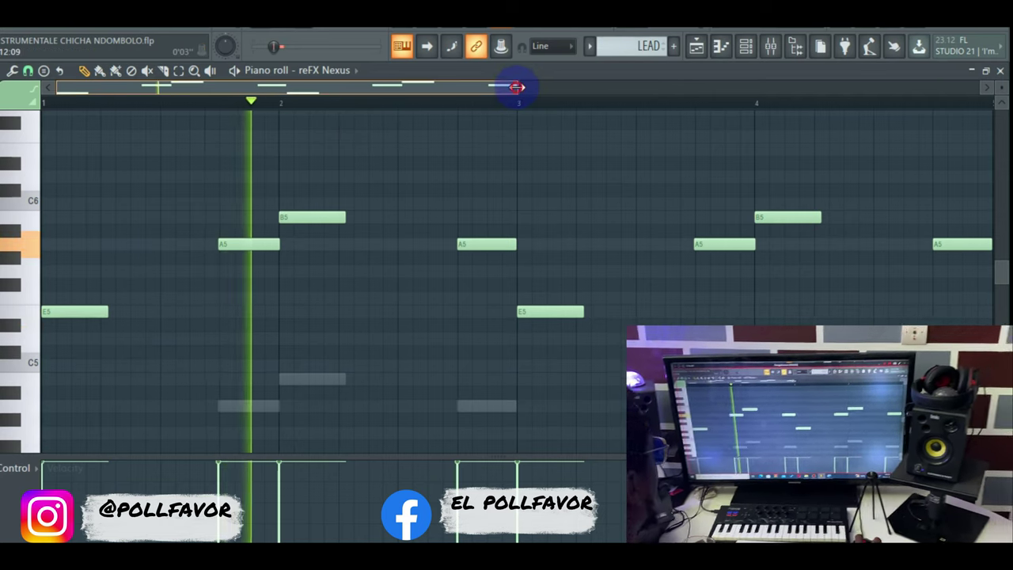
{"action": "left_click_drag", "start_coordinate": [517, 86], "coordinate": [705, 86]}
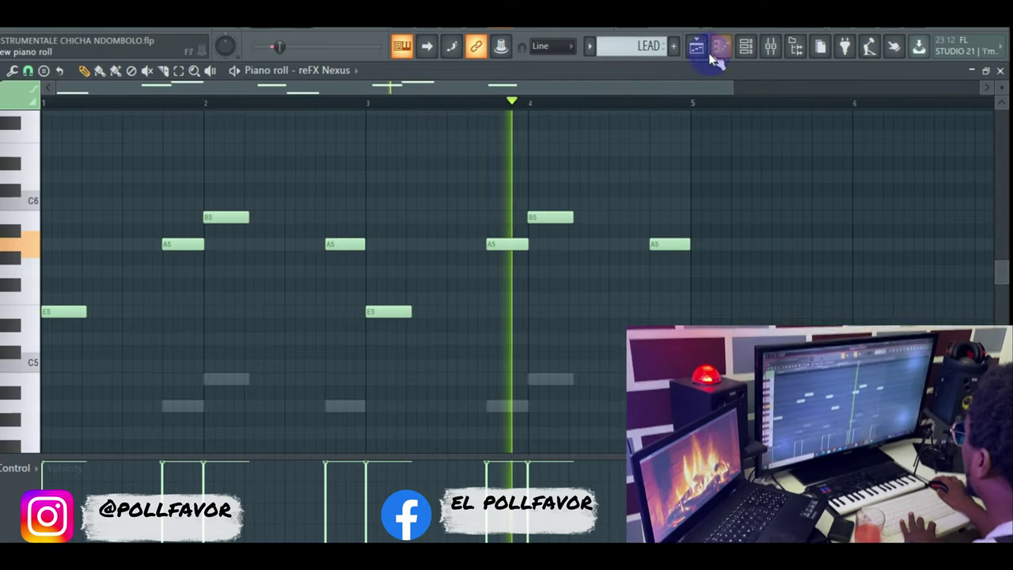
Return to the playlist and unmute the BATERIE #2 track, followed by all the remaining tracks
{"action": "left_click", "coordinate": [697, 44]}
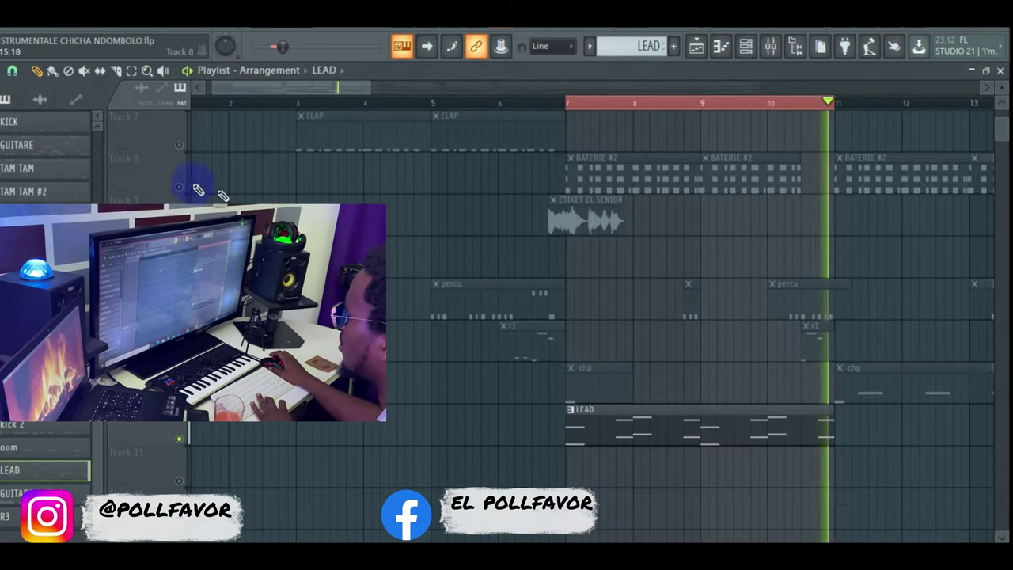
{"action": "left_click", "coordinate": [179, 188]}
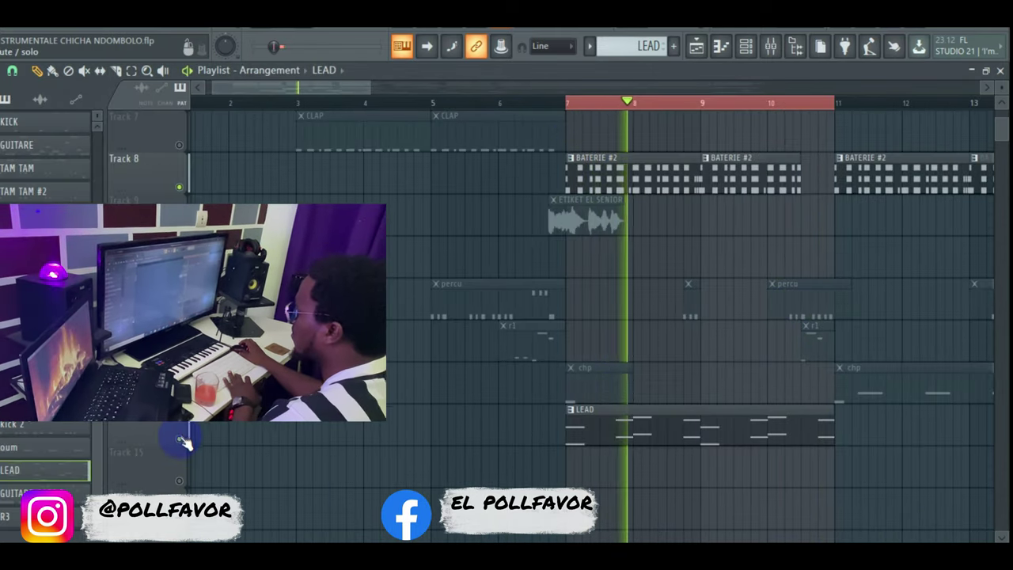
{"action": "scroll", "coordinate": [186, 444], "scroll_direction": "up", "scroll_amount": 6}
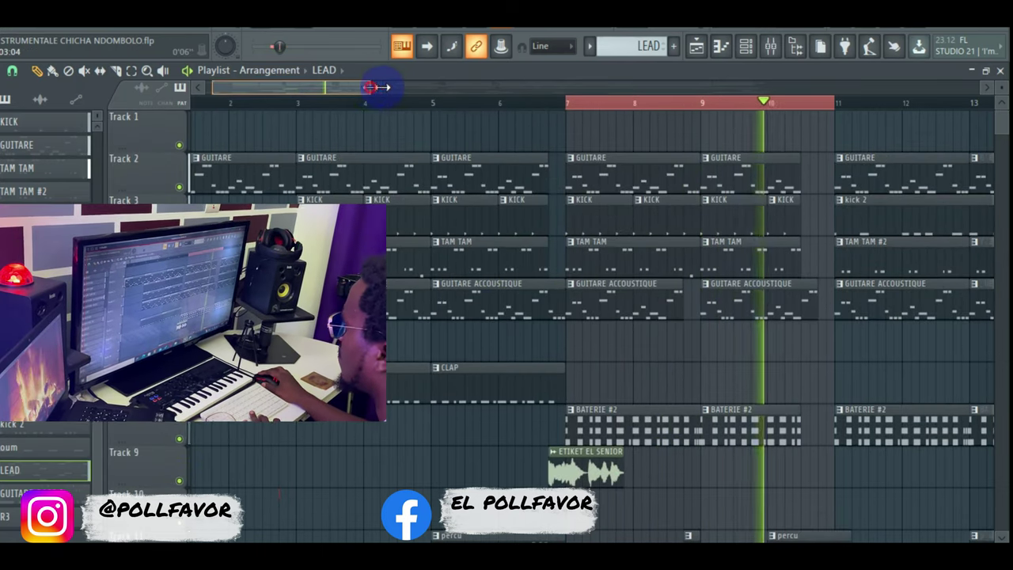
Clear the playlist time selection from bar 7 to bar 11 and play the full arrangement onward
{"action": "left_click_drag", "start_coordinate": [378, 87], "coordinate": [415, 90]}
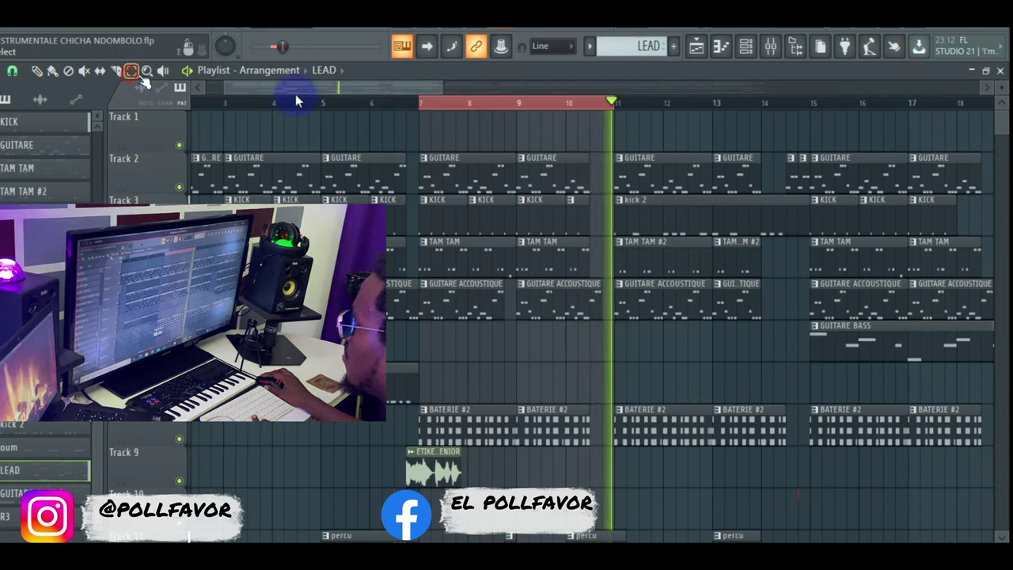
{"action": "left_click", "coordinate": [518, 105]}
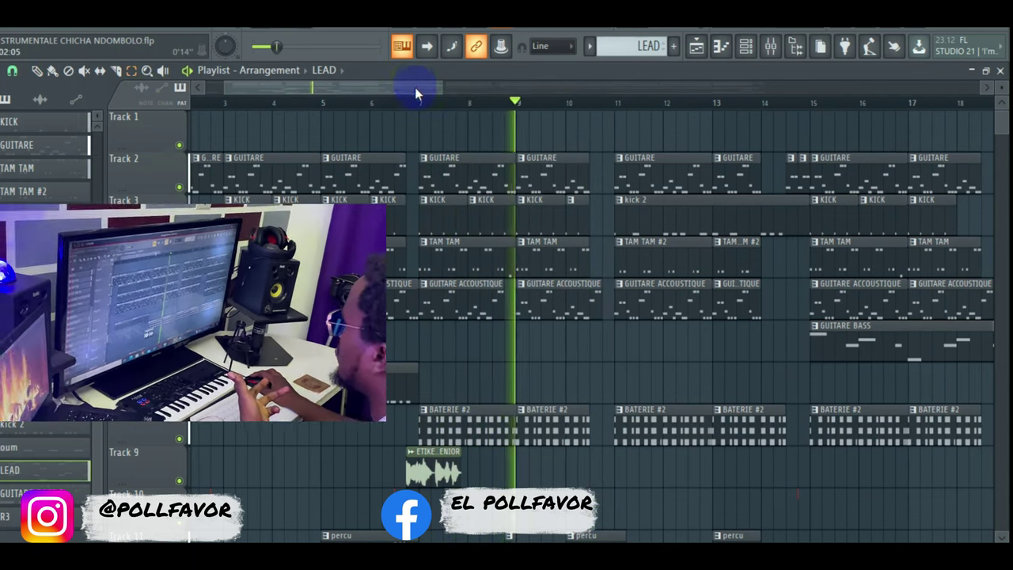
{"action": "left_click_drag", "start_coordinate": [415, 87], "coordinate": [478, 92]}
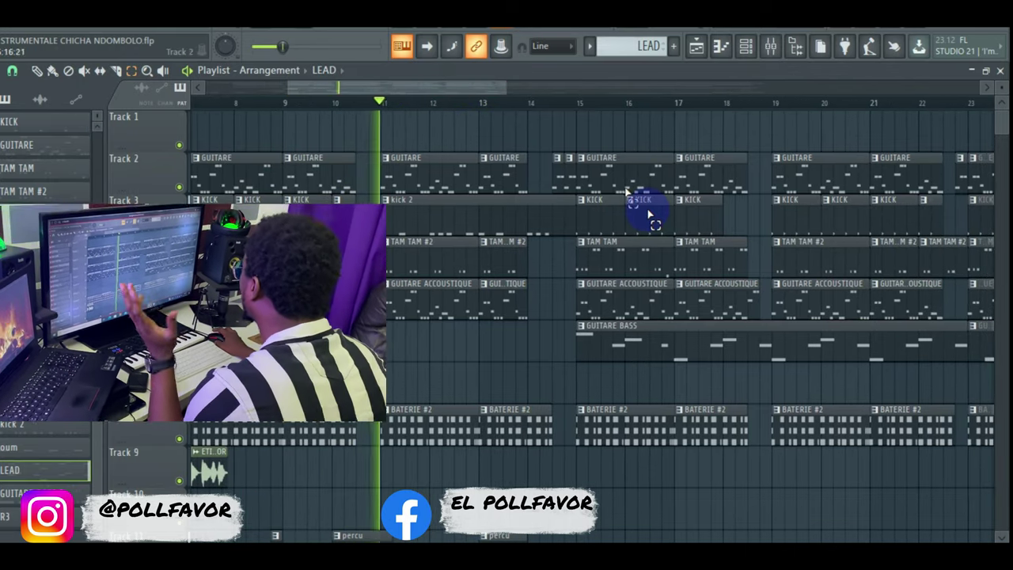
{"action": "scroll", "coordinate": [645, 213], "scroll_direction": "down", "scroll_amount": 3}
{"action": "scroll", "coordinate": [625, 206], "scroll_direction": "up", "scroll_amount": 1}
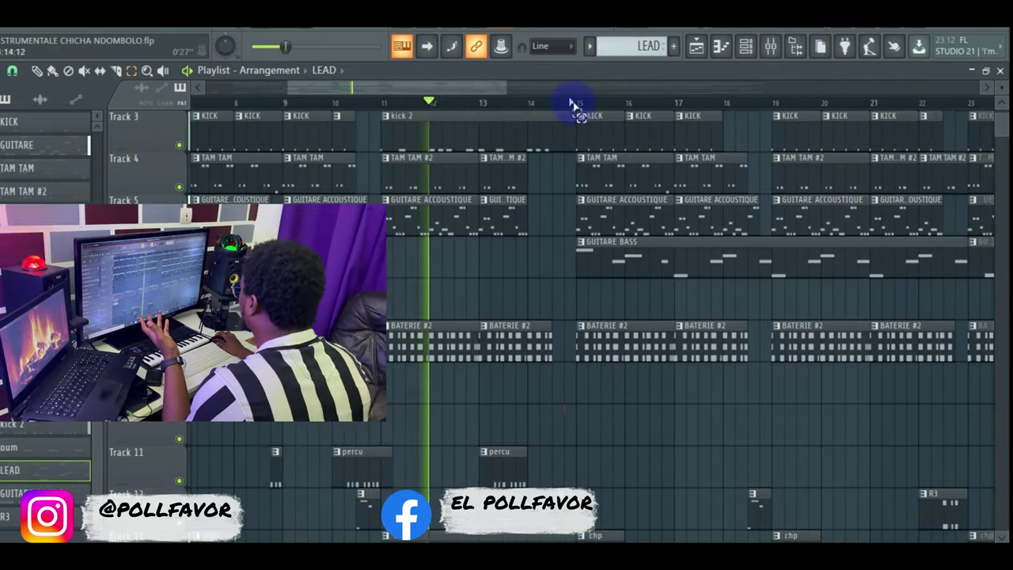
Select bars 11 to 15 for playback, clear that time selection, and select the section from bar 15 to bar 19
{"action": "left_click_drag", "start_coordinate": [575, 105], "coordinate": [388, 106]}
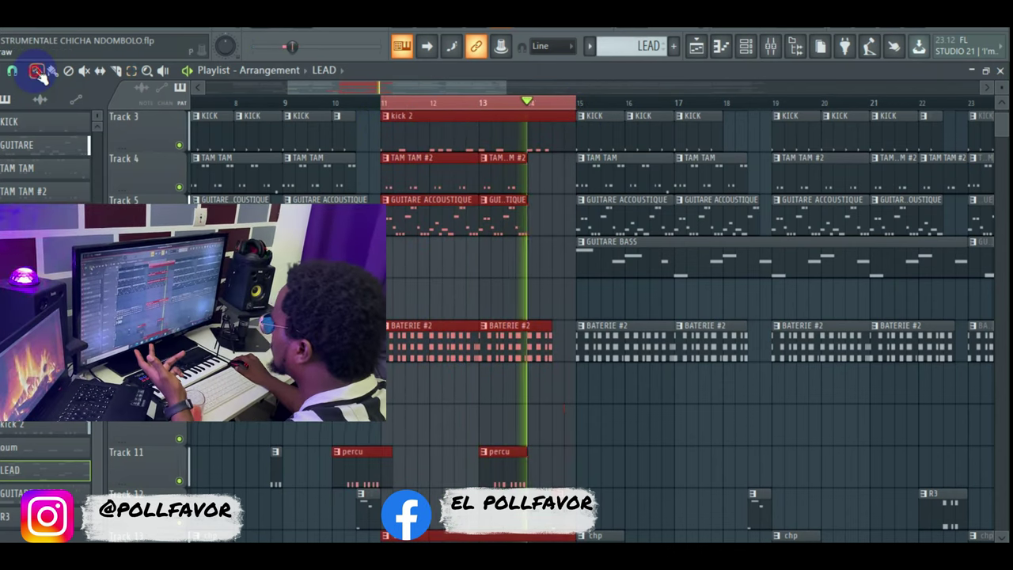
{"action": "left_click", "coordinate": [131, 73]}
{"action": "left_click", "coordinate": [420, 112]}
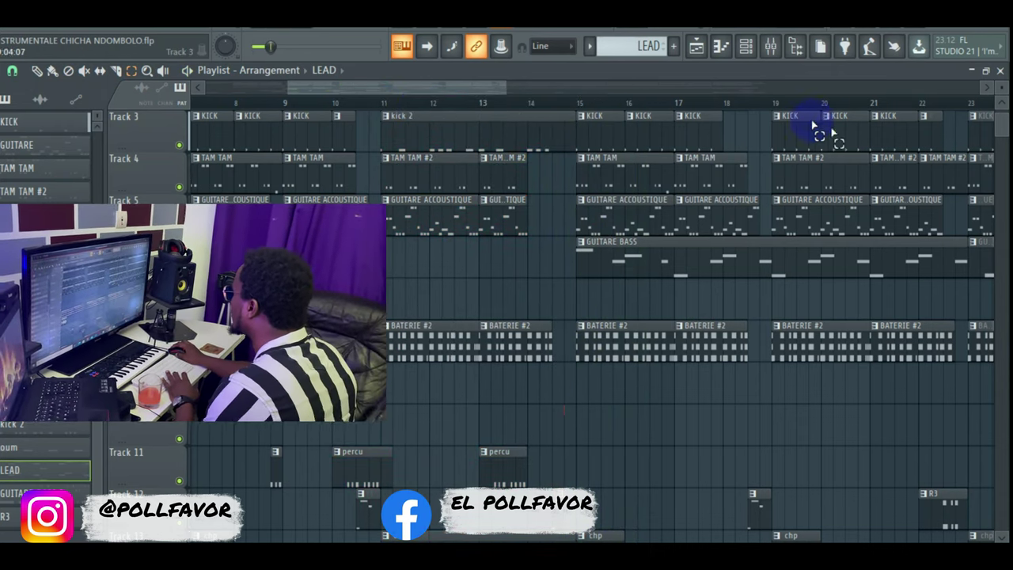
{"action": "left_click_drag", "start_coordinate": [781, 111], "coordinate": [670, 111]}
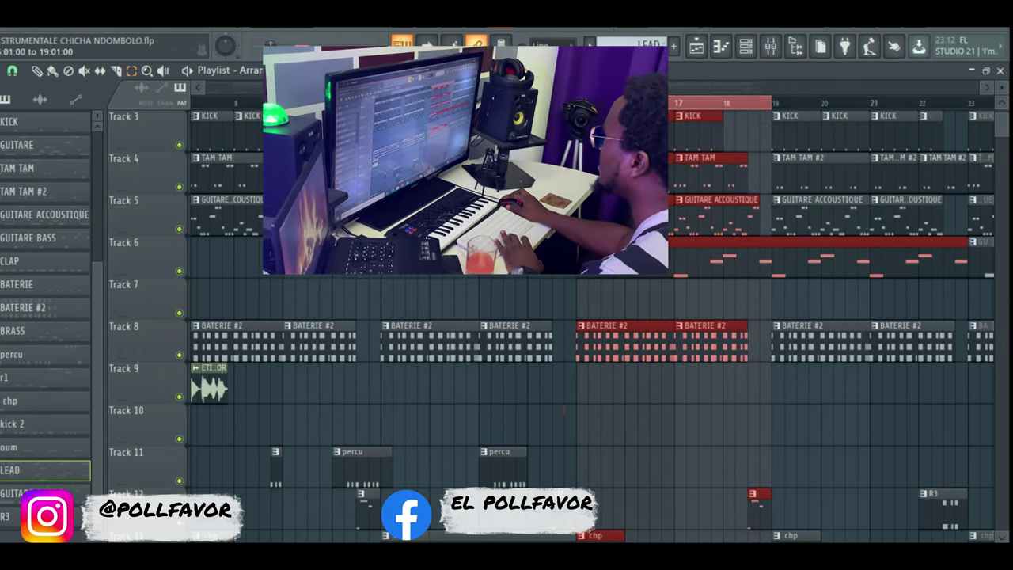
Make GUITARE BASS the active pattern, open its Purity notes in the piano roll, and audition the opening note's pitch
{"action": "left_click", "coordinate": [37, 70]}
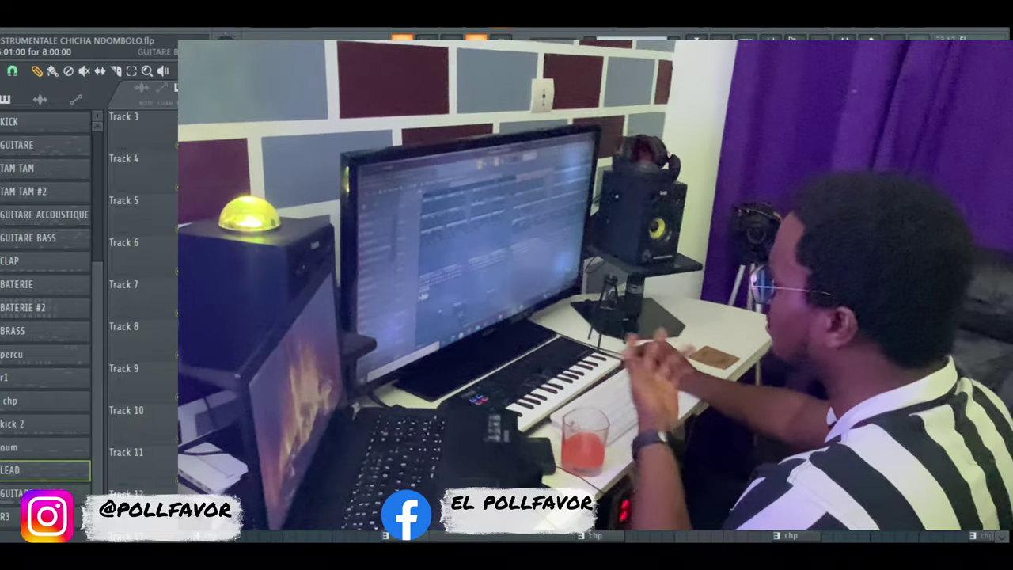
{"action": "left_click", "coordinate": [29, 237]}
{"action": "key", "text": "F6"}
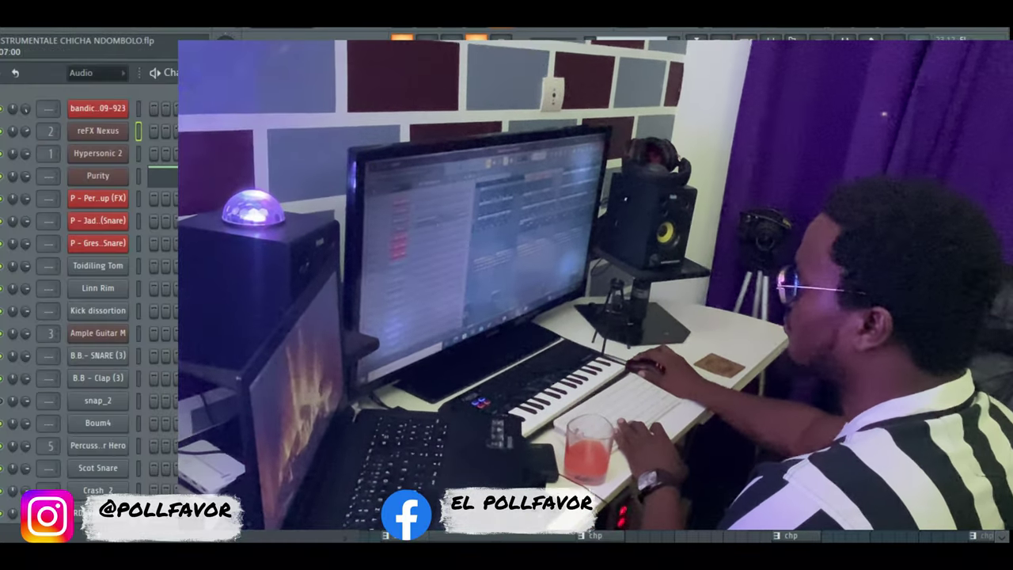
{"action": "left_click", "coordinate": [230, 176]}
{"action": "left_click", "coordinate": [27, 359]}
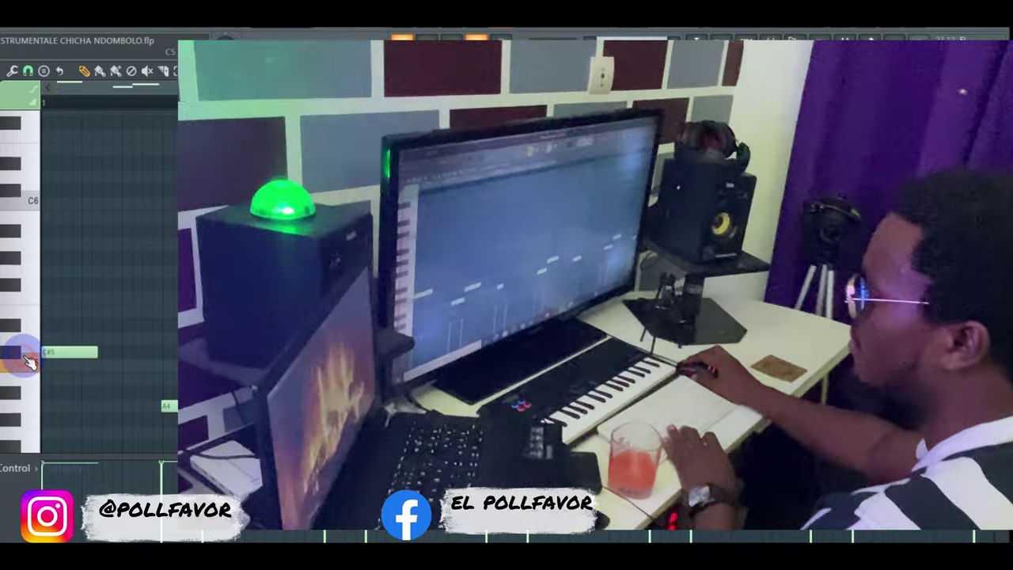
Play the GUITARE BASS pattern and examine its bass notes down to the lowest pitches
{"action": "key", "text": "space"}
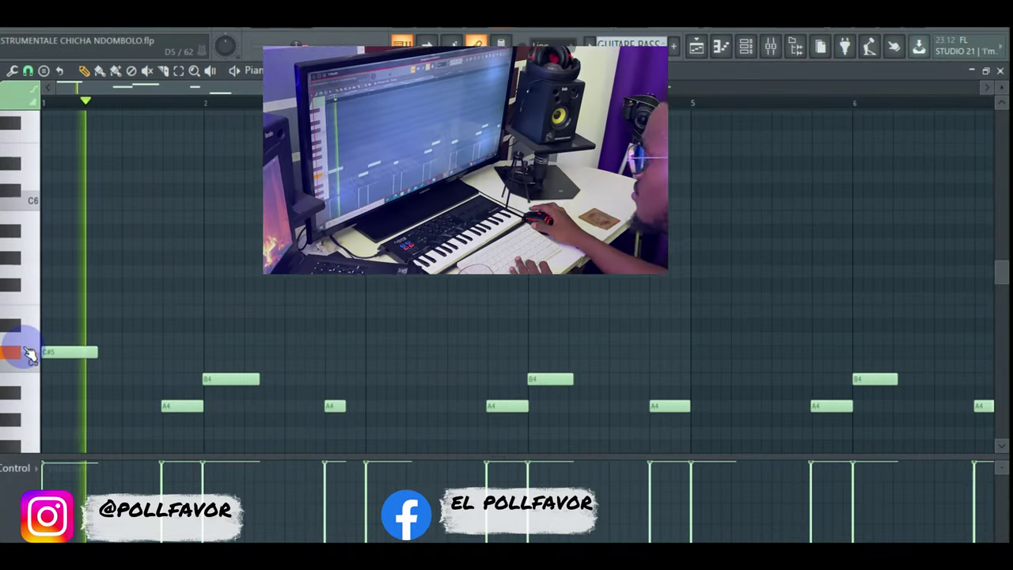
{"action": "scroll", "coordinate": [428, 103], "scroll_direction": "down", "scroll_amount": 1}
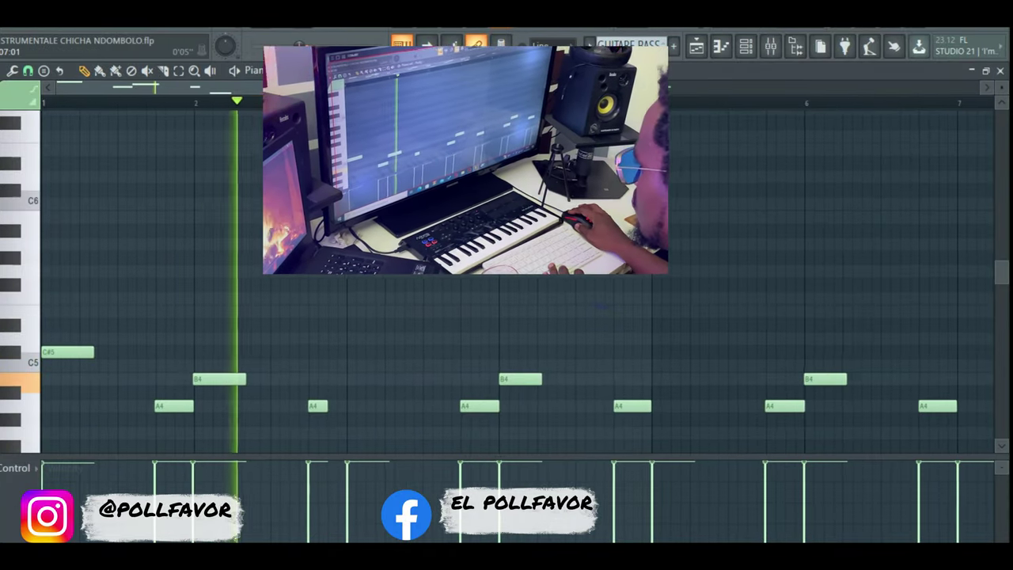
{"action": "scroll", "coordinate": [606, 293], "scroll_direction": "down", "scroll_amount": 3}
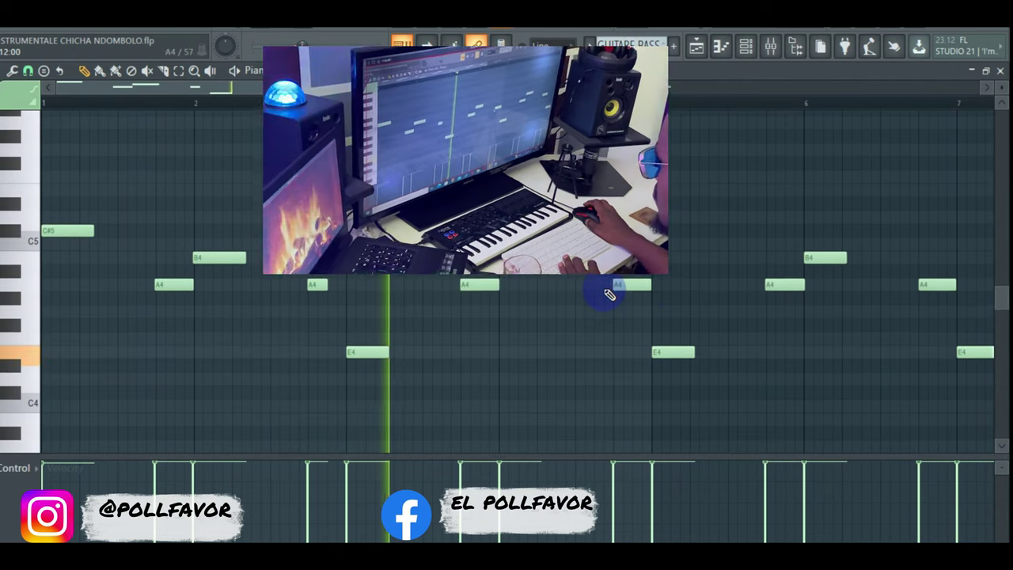
{"action": "scroll", "coordinate": [725, 79], "scroll_direction": "down", "scroll_amount": 1}
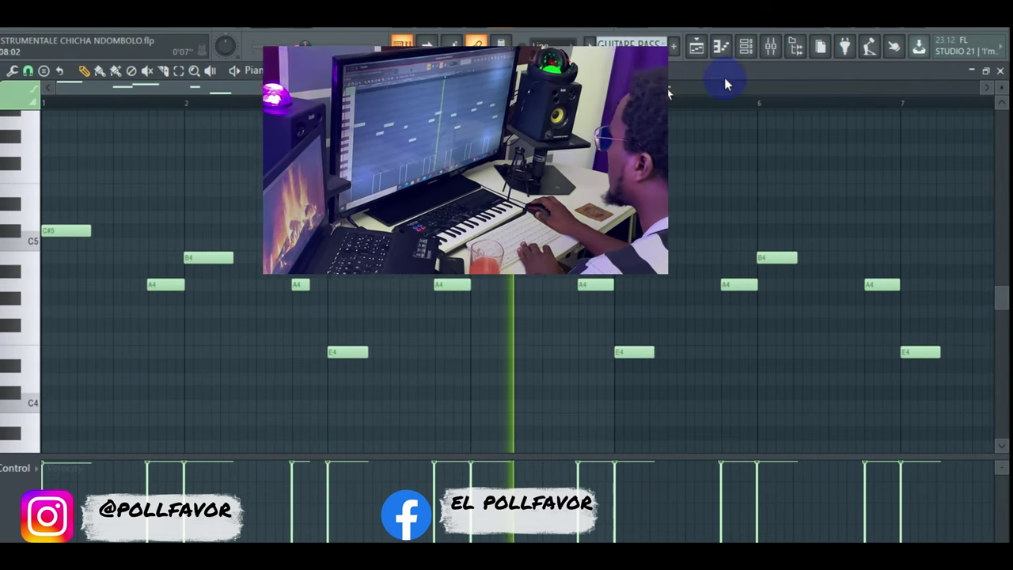
Return to the playlist, clear the selection from bar 15 to bar 19, play the following bars, and stop playback
{"action": "left_click", "coordinate": [697, 45]}
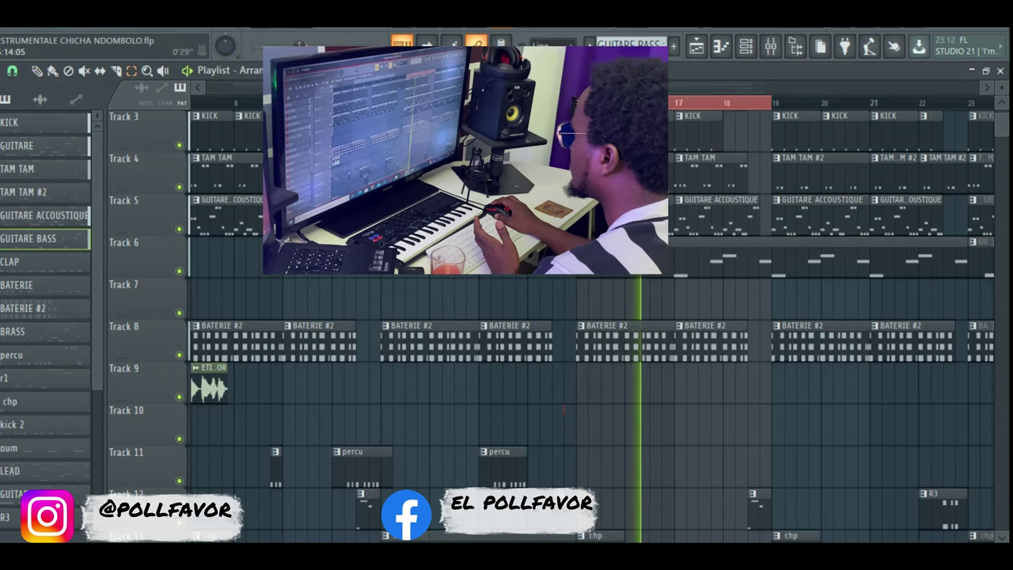
{"action": "left_click_drag", "start_coordinate": [554, 87], "coordinate": [587, 87]}
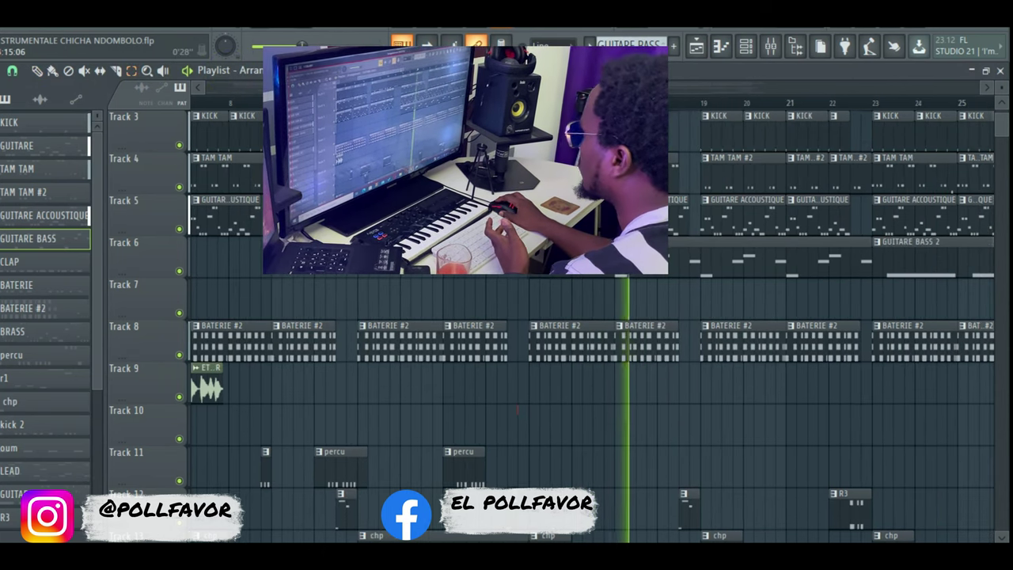
{"action": "mouse_move", "coordinate": [372, 87]}
{"action": "left_mouse_down"}
{"action": "mouse_move", "coordinate": [688, 88]}
{"action": "mouse_move", "coordinate": [432, 87]}
{"action": "left_mouse_up"}
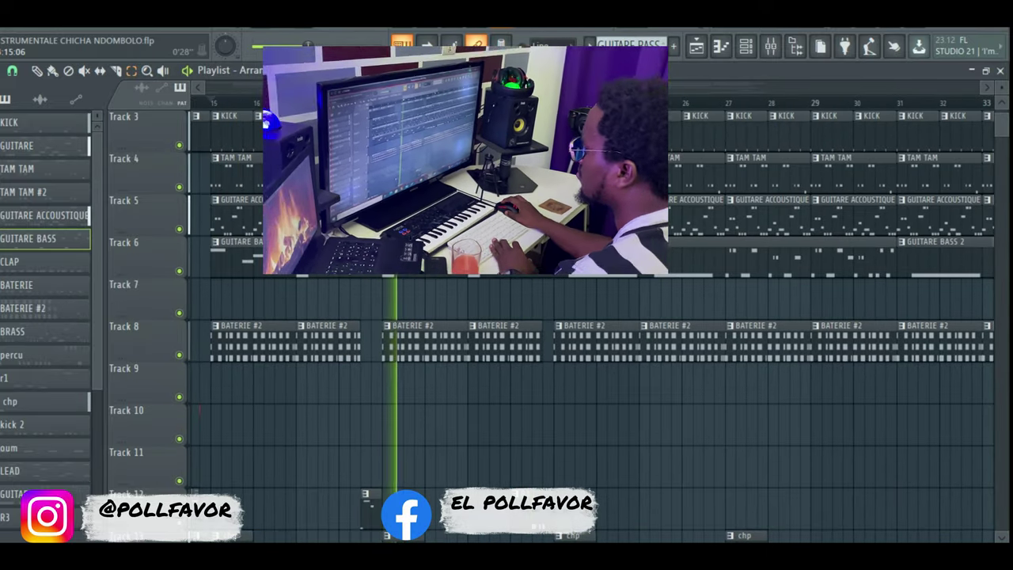
{"action": "key", "text": "space"}
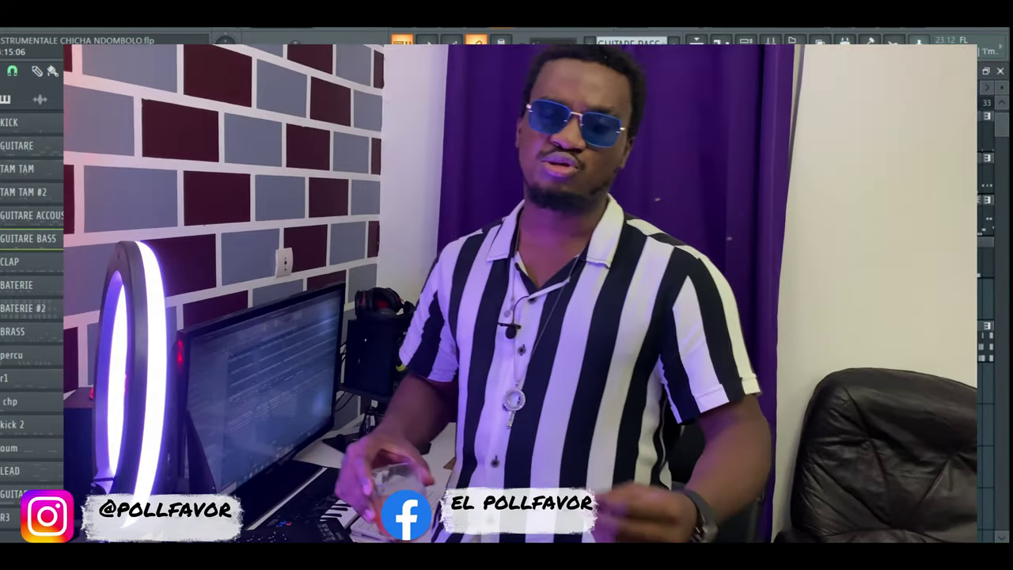